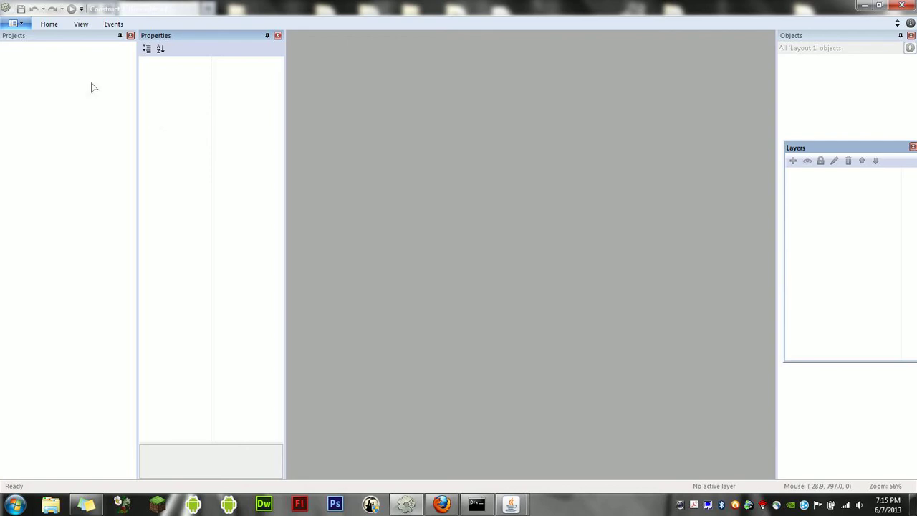
# Create a new project from the "New project with common objects" template.
pyautogui.click(18, 24)
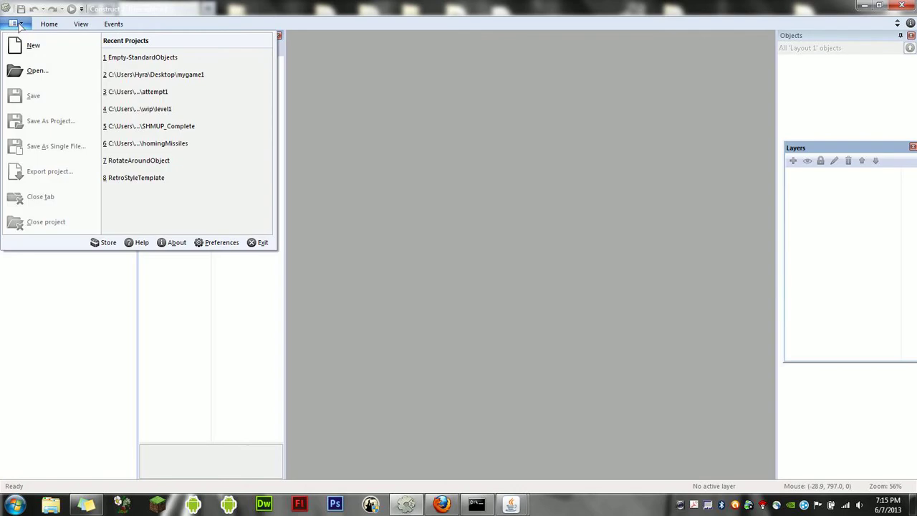
pyautogui.click(55, 54)
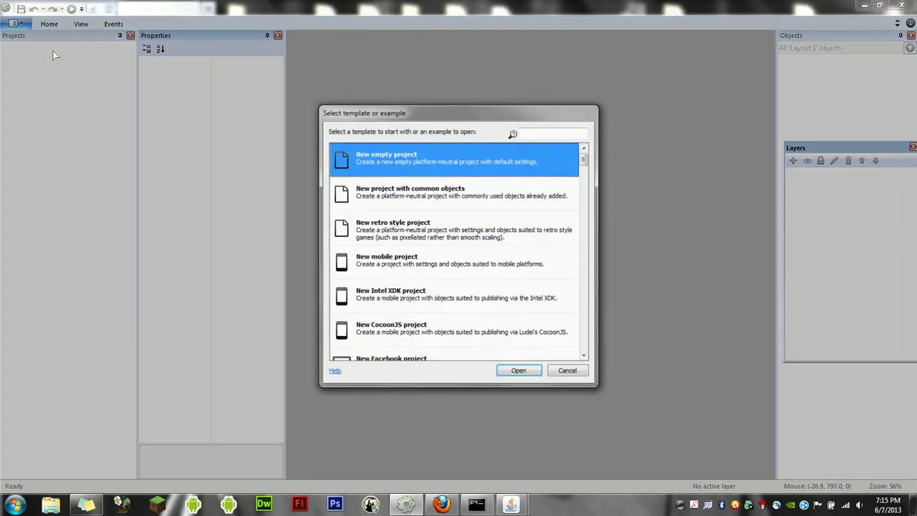
pyautogui.click(398, 197)
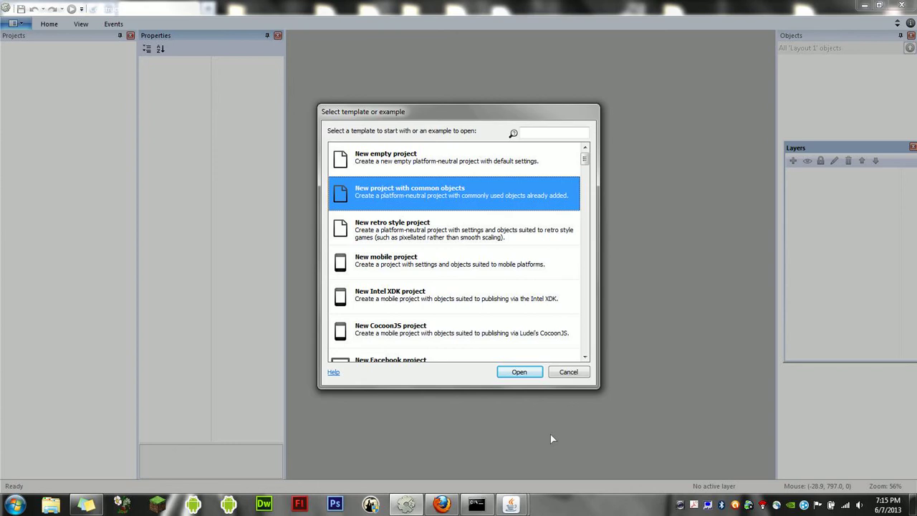
pyautogui.click(519, 375)
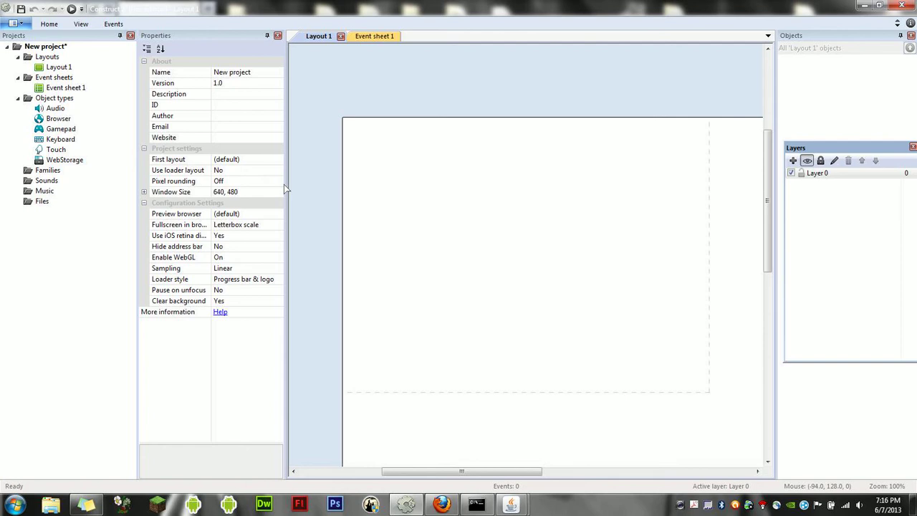
# Rename the project as testproject1.
pyautogui.click(259, 72)
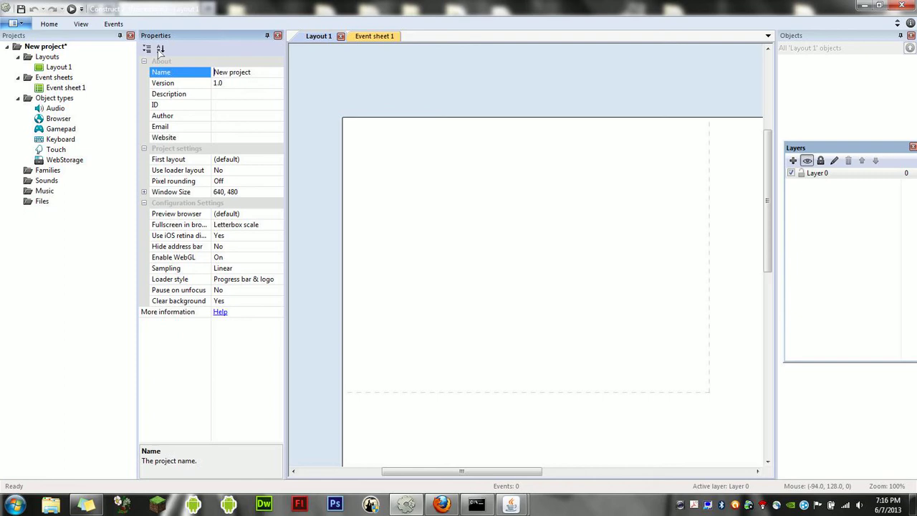
pyautogui.moveTo(268, 71); pyautogui.dragTo(179, 72)
pyautogui.write('testproject1')
# Set the project's window size to 500, 700 and check its outline in the layout.
pyautogui.click(247, 196)
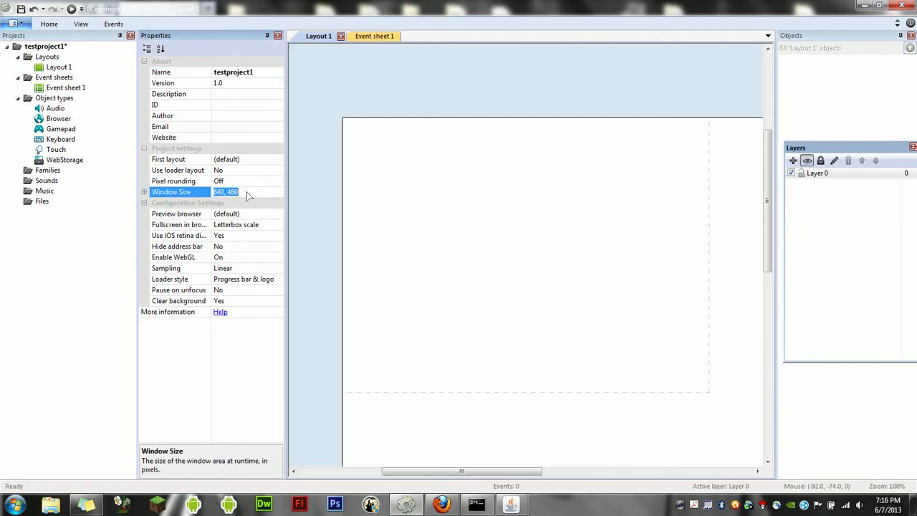
pyautogui.write('500, 700')
pyautogui.press('Return')
pyautogui.moveTo(519, 472)
pyautogui.mouseDown()
pyautogui.moveTo(608, 475)
pyautogui.moveTo(486, 475)
pyautogui.moveTo(524, 475)
pyautogui.mouseUp()
pyautogui.moveTo(766, 256); pyautogui.dragTo(766, 334)
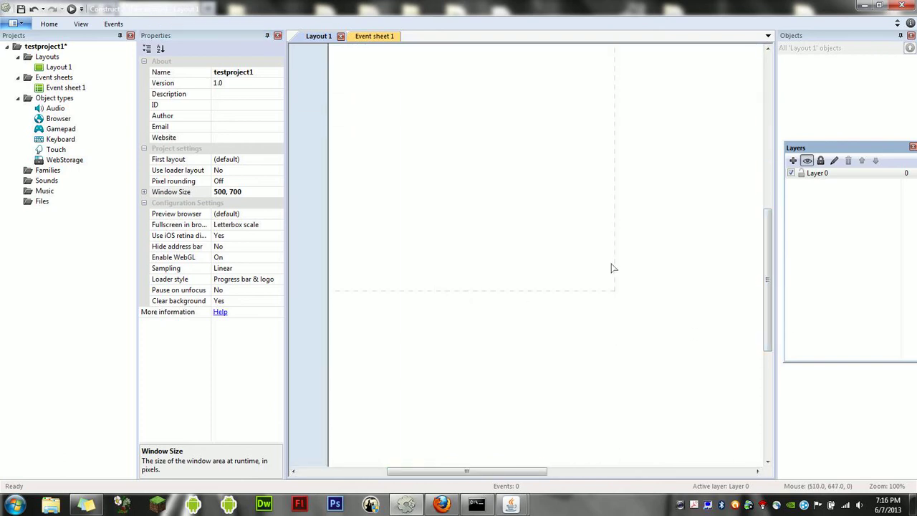
# Set the size of Layout 1 to 500, 700 to match the window.
pyautogui.click(464, 193)
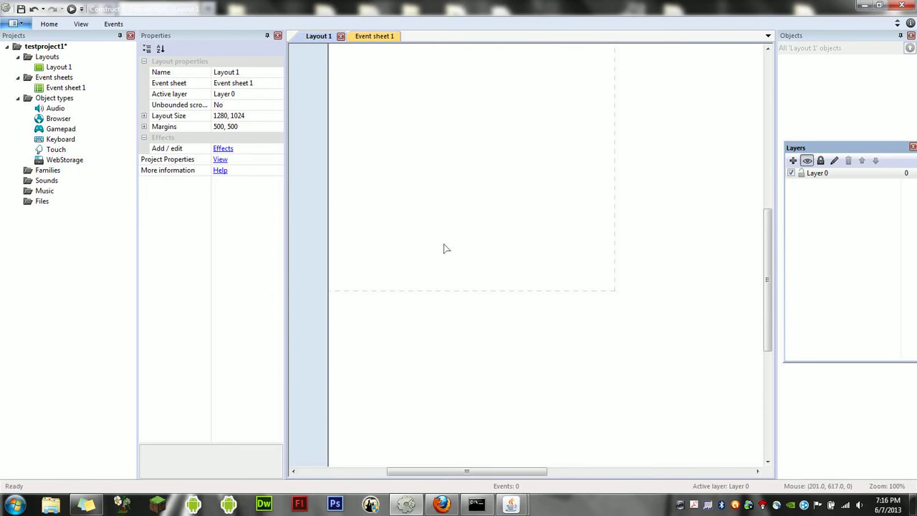
pyautogui.click(258, 121)
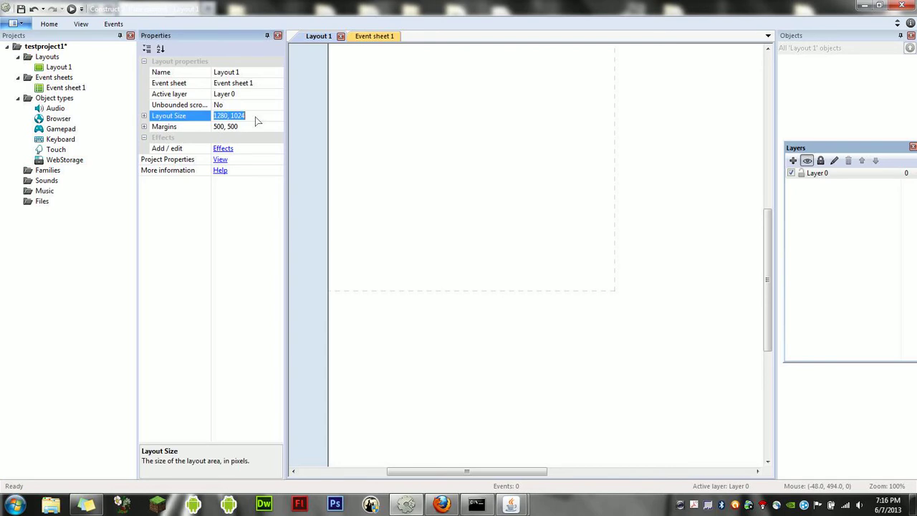
pyautogui.write('500,700')
pyautogui.press('Return')
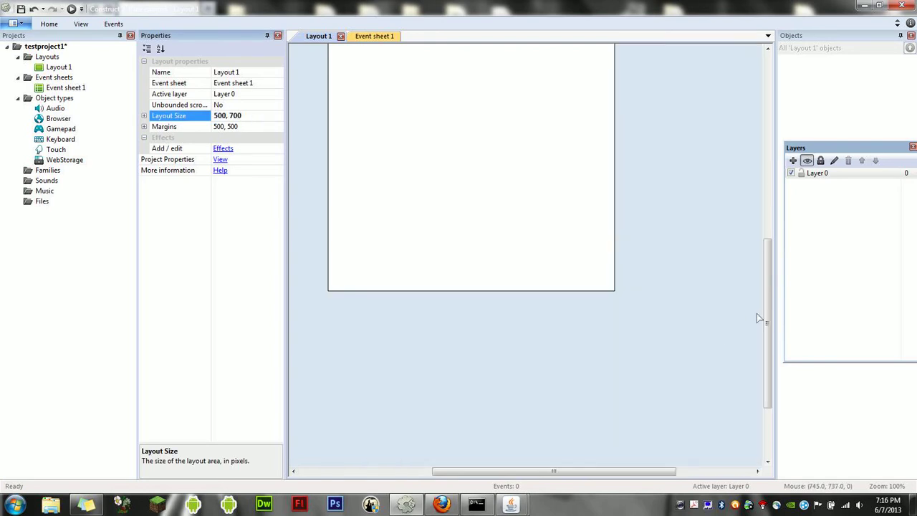
pyautogui.moveTo(763, 311); pyautogui.dragTo(774, 228)
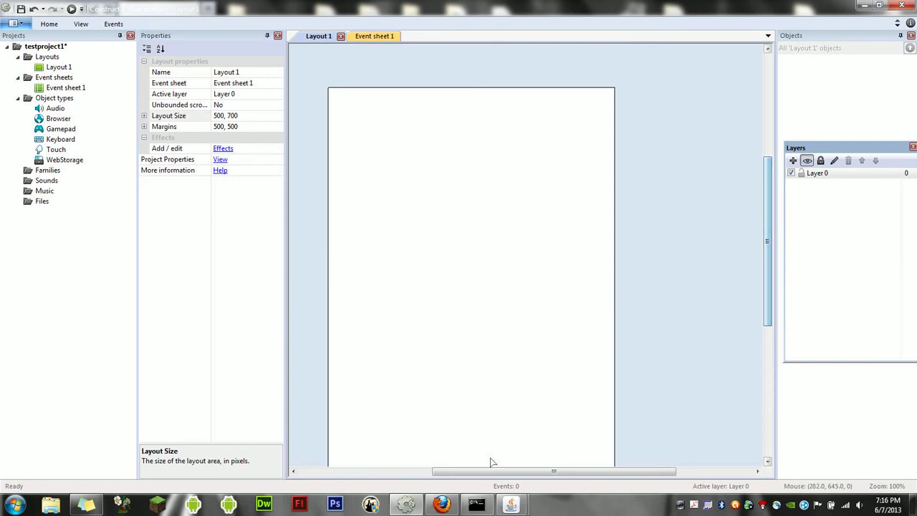
pyautogui.moveTo(490, 471); pyautogui.dragTo(466, 455)
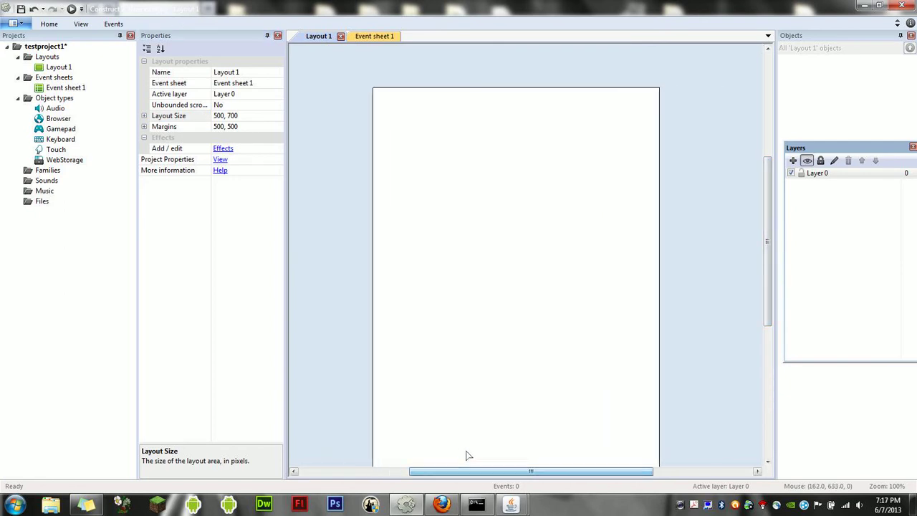
# Open the game sprites folder from the desktop and arrange its window beside the layout in Construct 2.
pyautogui.click(864, 7)
pyautogui.click(860, 9)
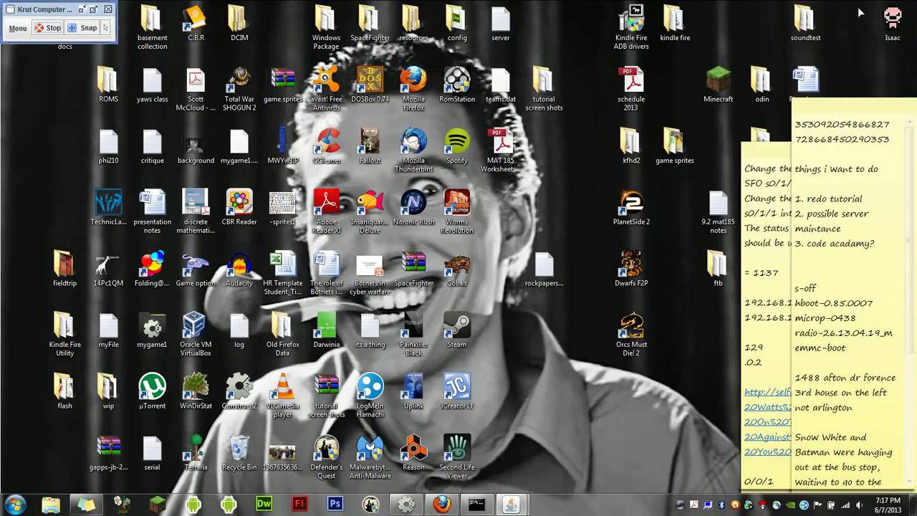
pyautogui.doubleClick(679, 142)
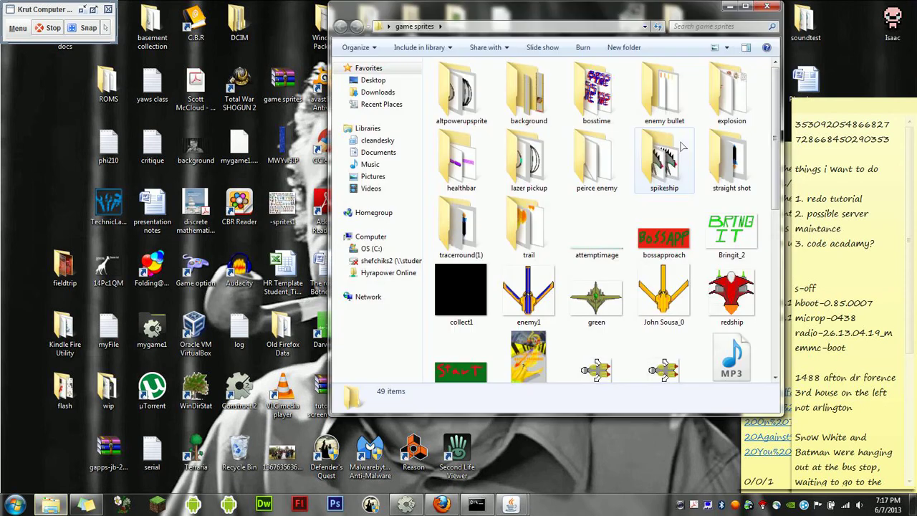
pyautogui.click(407, 505)
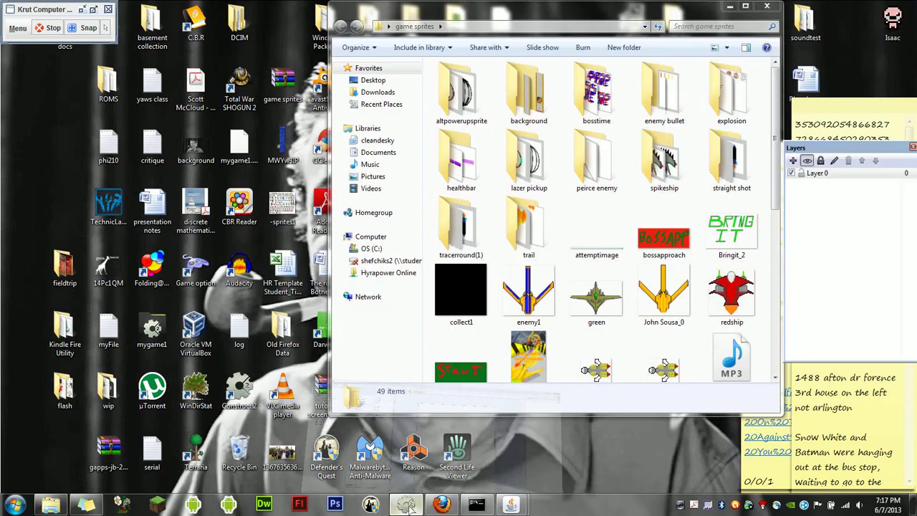
pyautogui.click(52, 506)
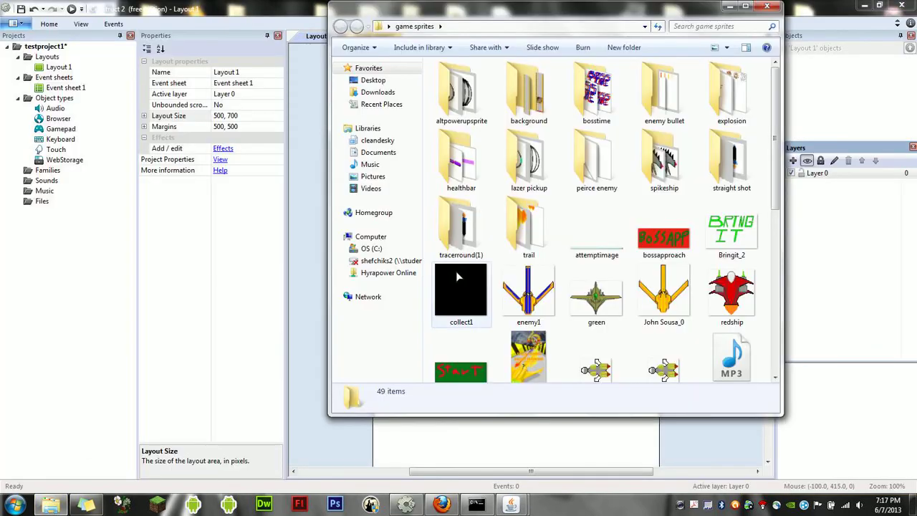
pyautogui.moveTo(641, 18); pyautogui.dragTo(253, 32)
# Add the yellow ship image from the game sprites folder to the middle of the layout as a sprite.
pyautogui.click(287, 301)
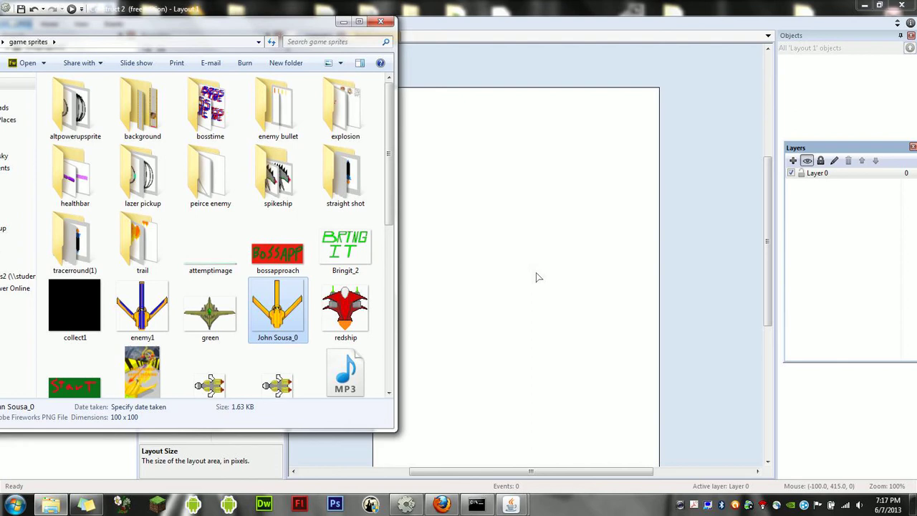
pyautogui.moveTo(539, 277); pyautogui.dragTo(536, 275)
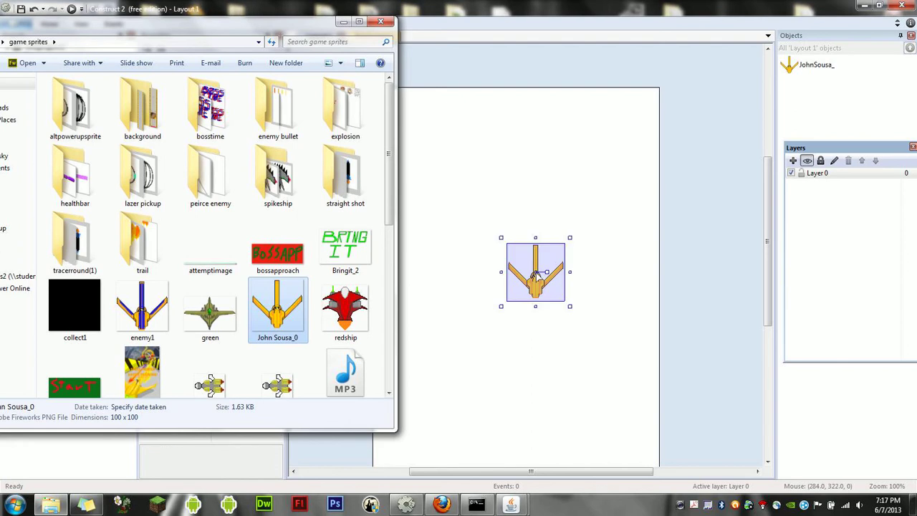
pyautogui.click(517, 262)
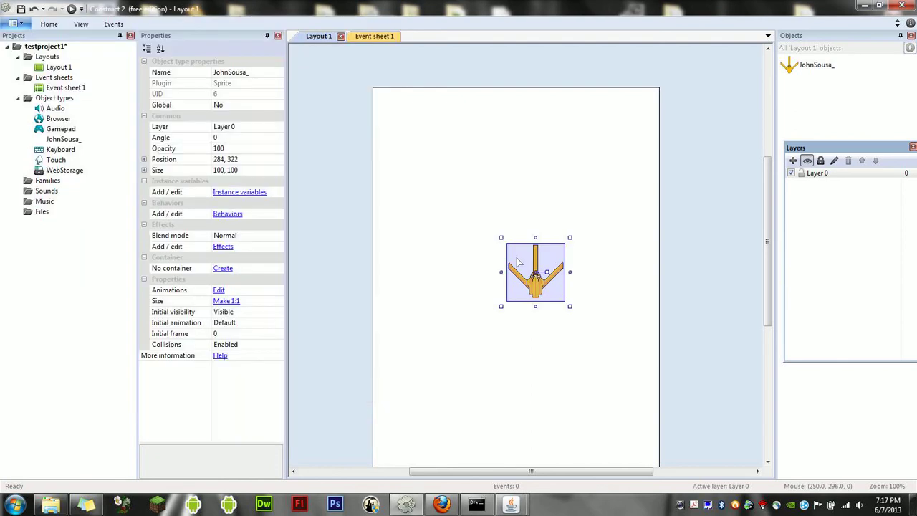
# Open the yellow ship sprite's image for editing and add image points at the centre (50, 50) and on the left wing (27, 62).
pyautogui.doubleClick(517, 263)
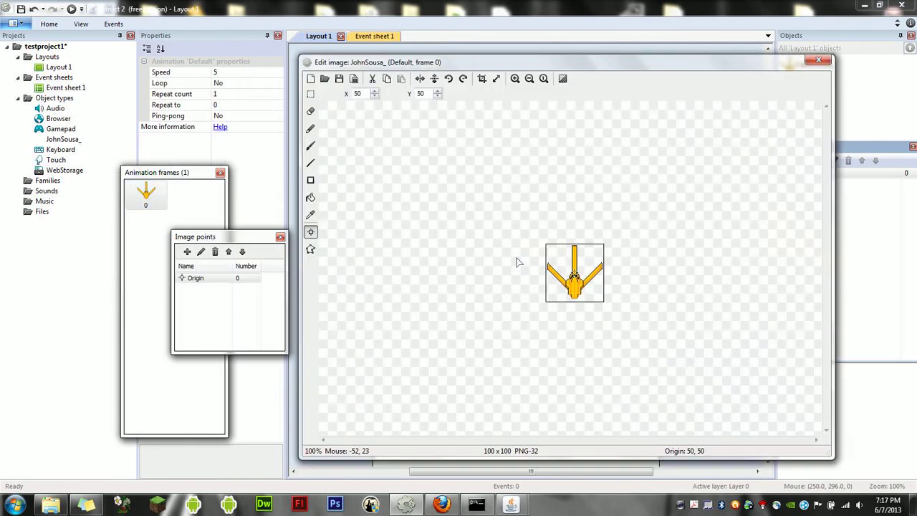
pyautogui.click(231, 279)
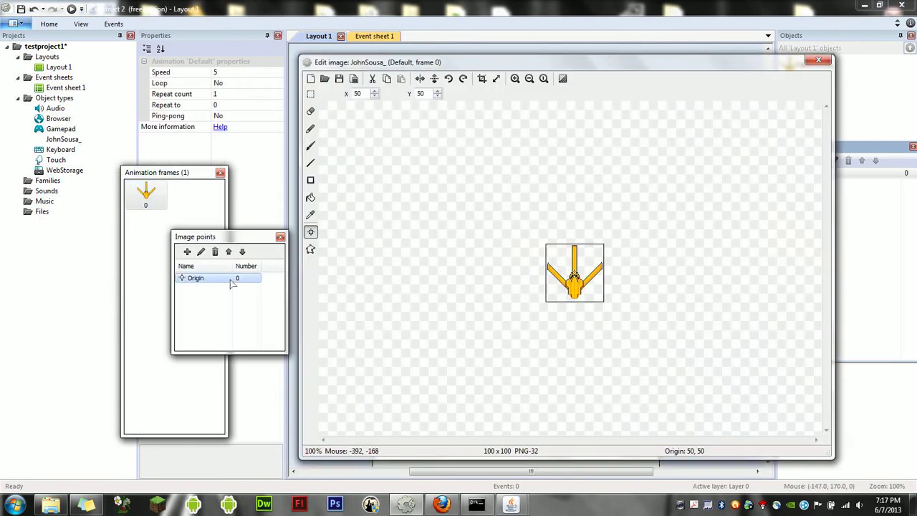
pyautogui.click(519, 80)
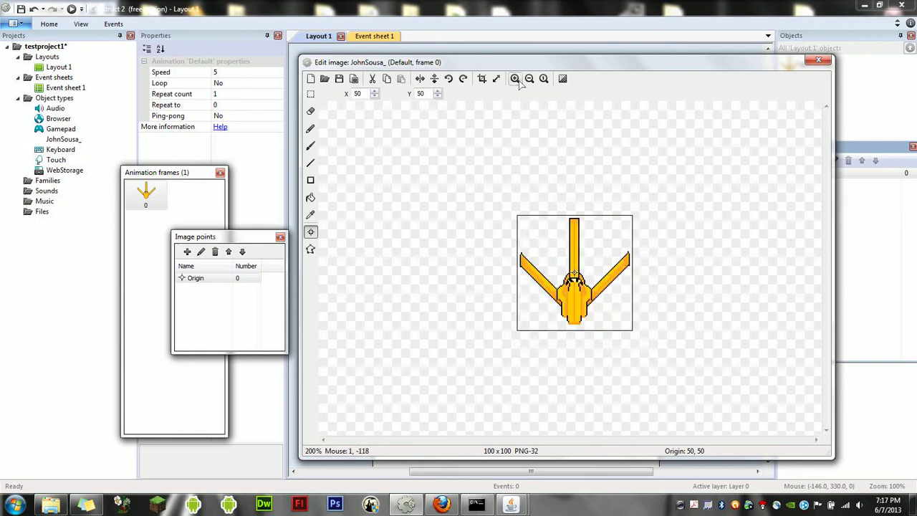
pyautogui.click(519, 80)
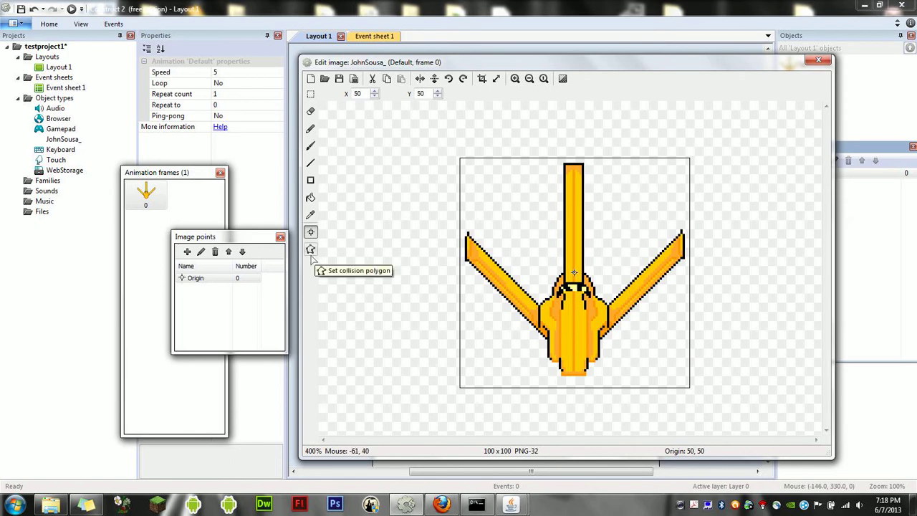
pyautogui.click(187, 252)
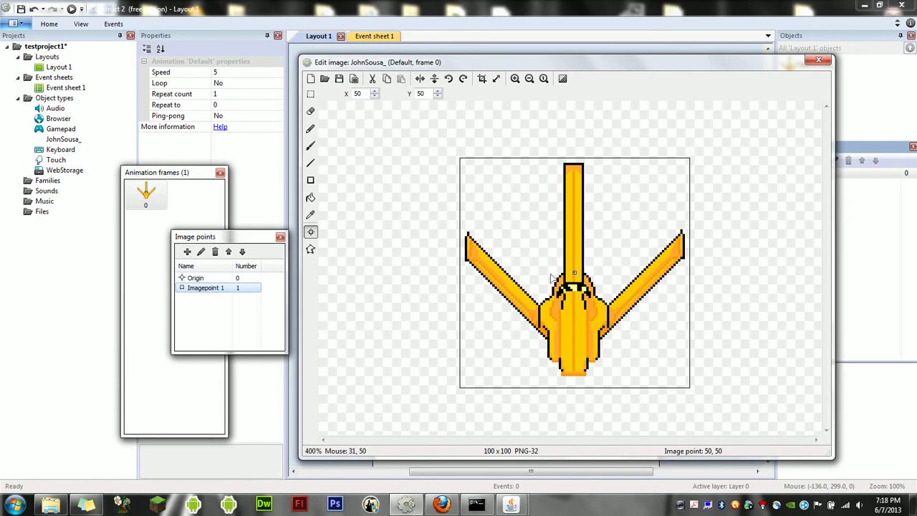
pyautogui.click(187, 252)
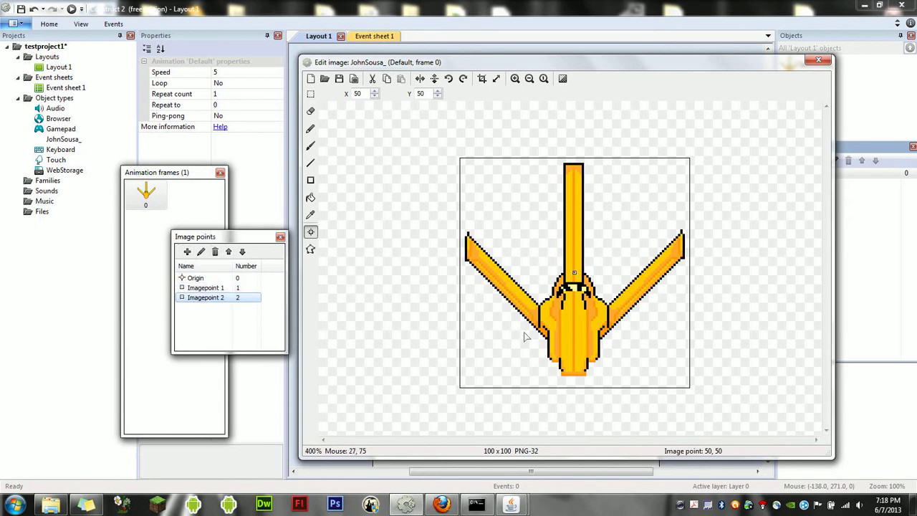
pyautogui.click(522, 300)
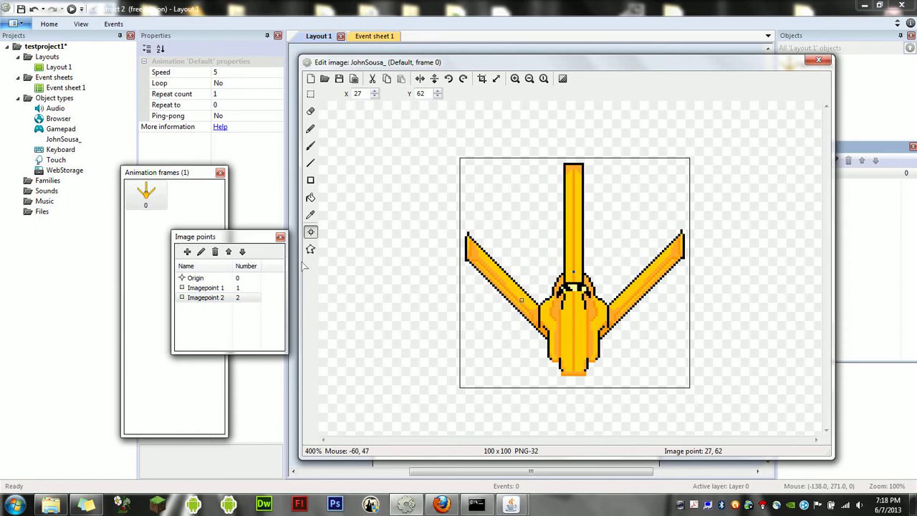
# Add a third image point on the ship's right wing at 70, 65 and move the origin to 50, 72.
pyautogui.click(187, 252)
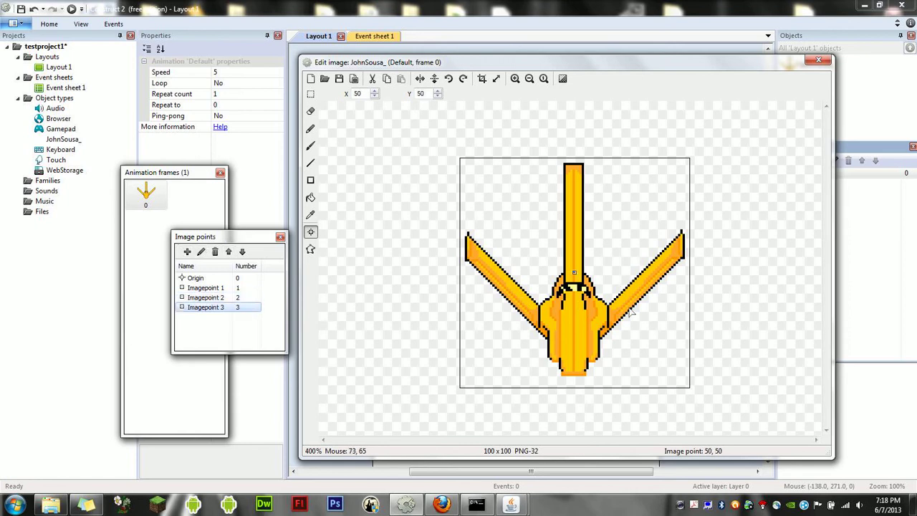
pyautogui.click(621, 307)
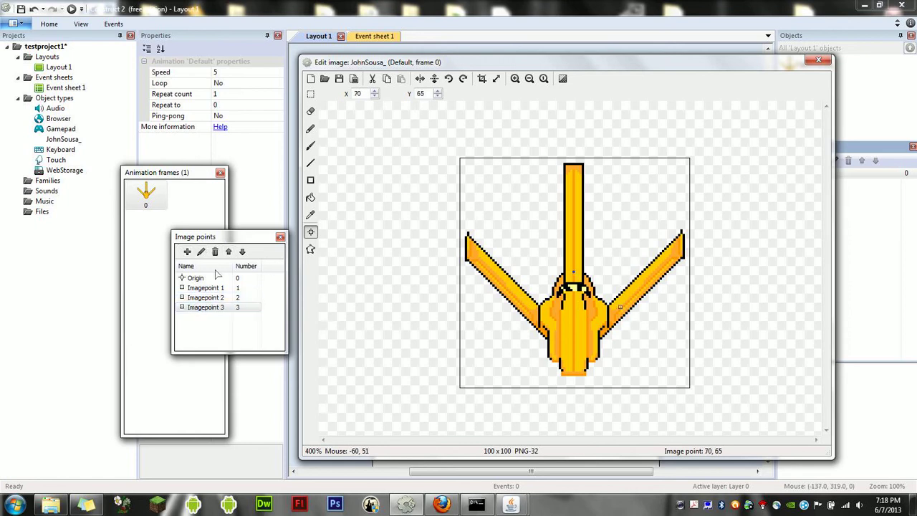
pyautogui.click(216, 277)
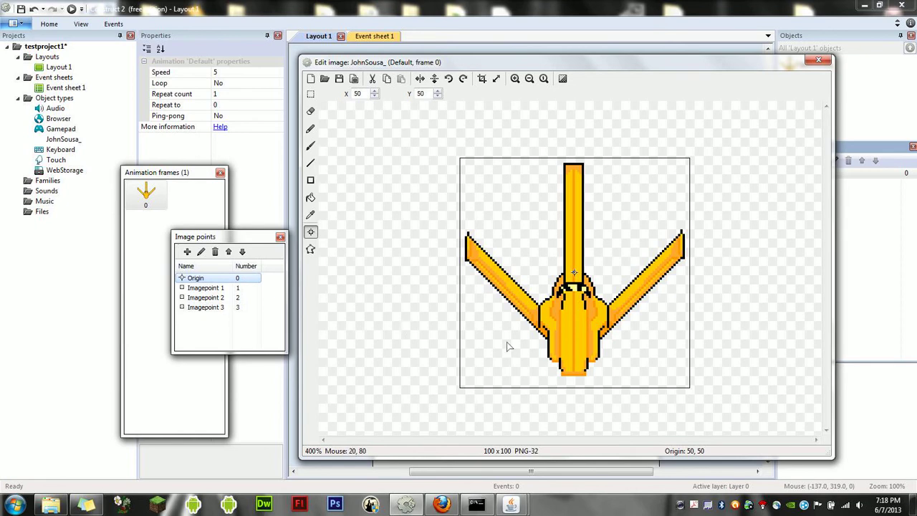
pyautogui.click(577, 327)
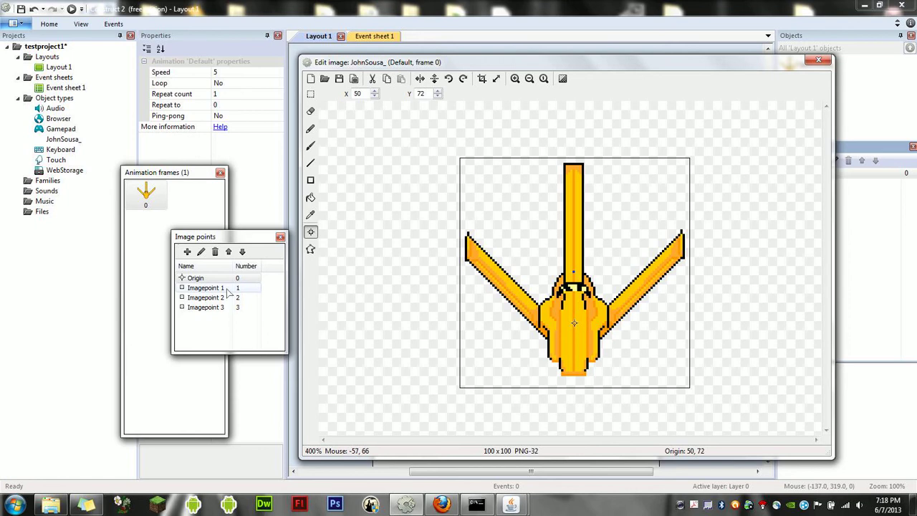
# Move the ship's bottom collision polygon point up to 49, 77 and delete the polygon points on the left wing and the central barrel.
pyautogui.click(311, 249)
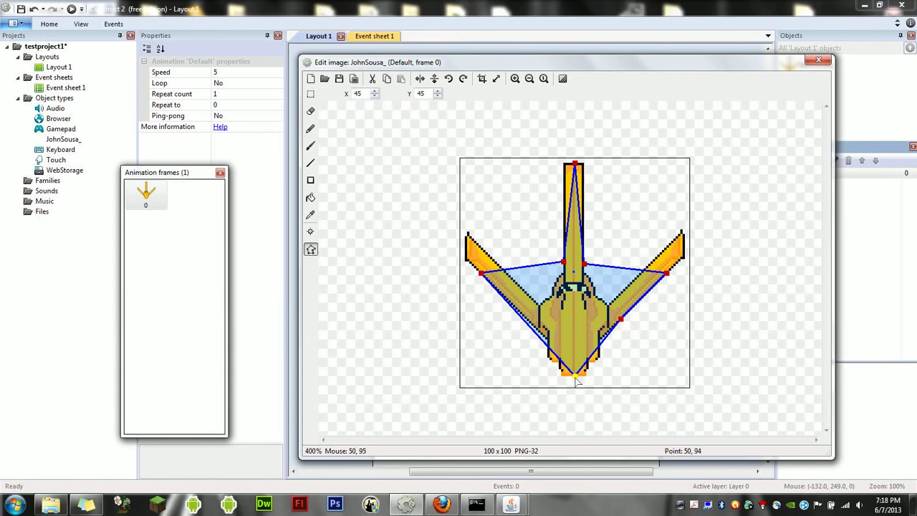
pyautogui.moveTo(574, 374); pyautogui.dragTo(574, 335)
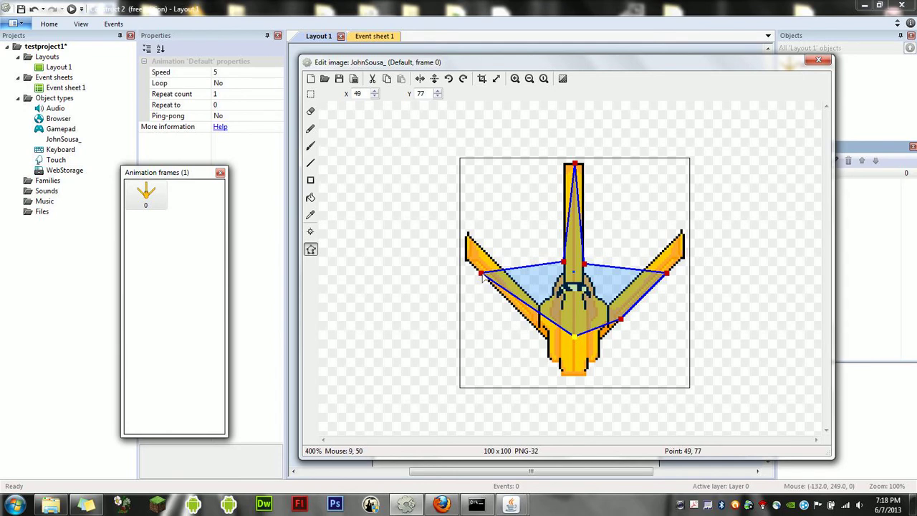
pyautogui.click(482, 274)
pyautogui.moveTo(482, 274); pyautogui.dragTo(575, 165)
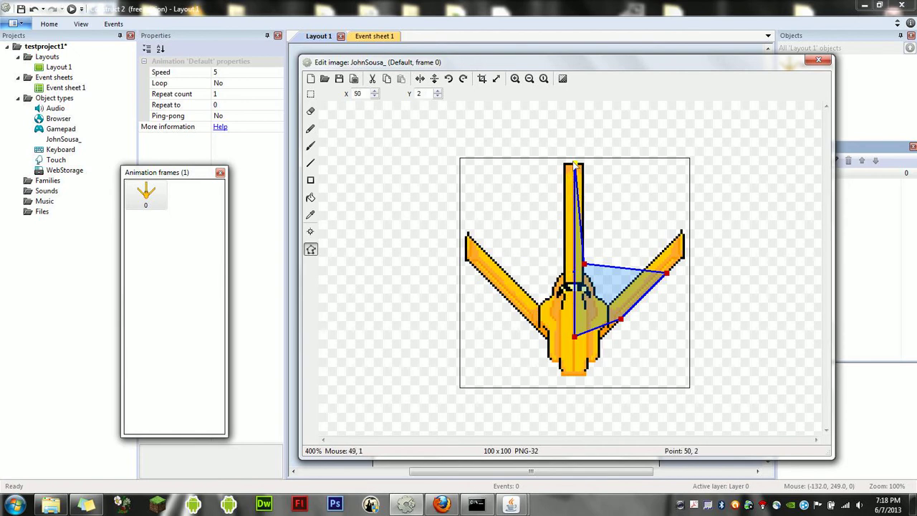
pyautogui.press('Delete')
pyautogui.rightClick(584, 267)
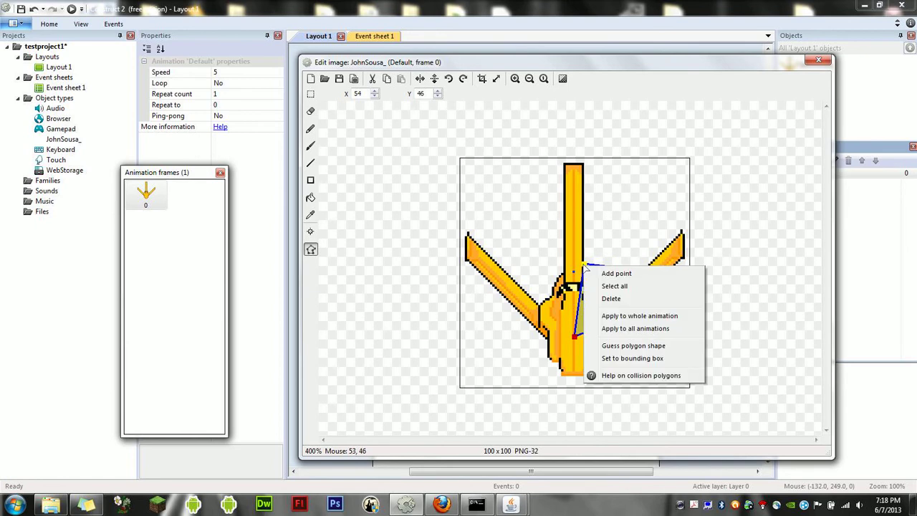
pyautogui.click(612, 299)
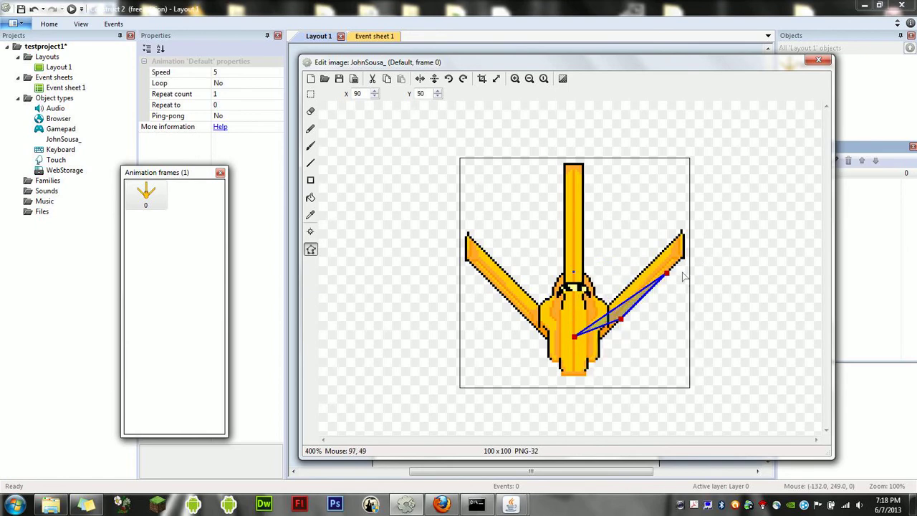
# Collapse the remaining collision polygon points to 49, 73 and erase both wing tips and the upper barrel with the size 10 eraser.
pyautogui.moveTo(666, 276); pyautogui.dragTo(573, 326)
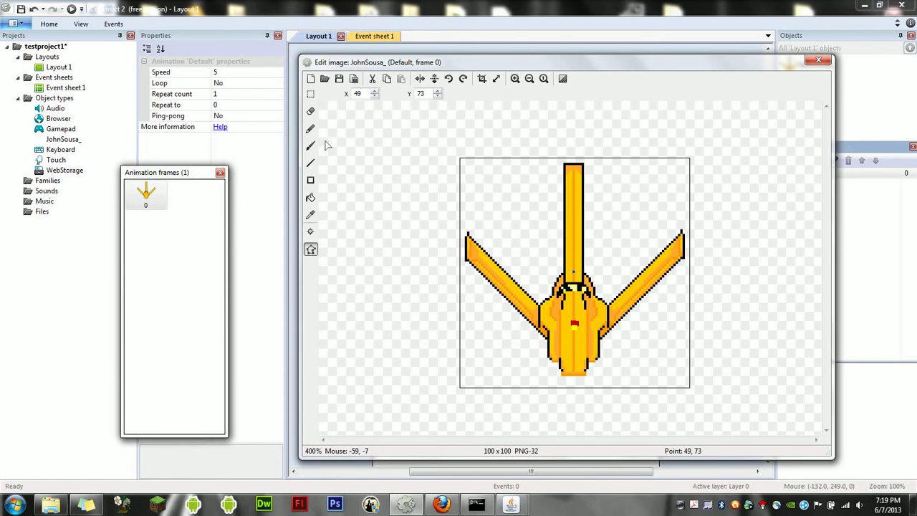
pyautogui.click(312, 112)
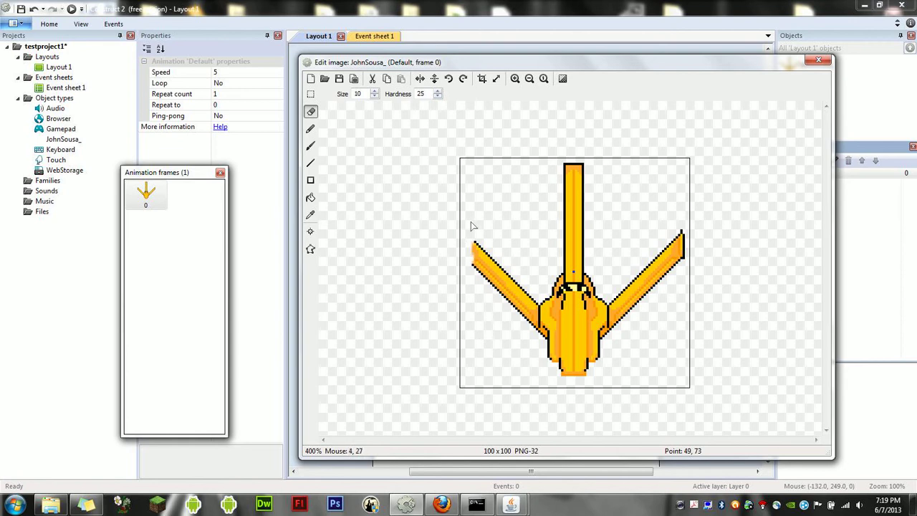
pyautogui.moveTo(472, 236)
pyautogui.mouseDown()
pyautogui.moveTo(475, 302)
pyautogui.moveTo(498, 225)
pyautogui.moveTo(481, 303)
pyautogui.moveTo(490, 253)
pyautogui.moveTo(490, 292)
pyautogui.mouseUp()
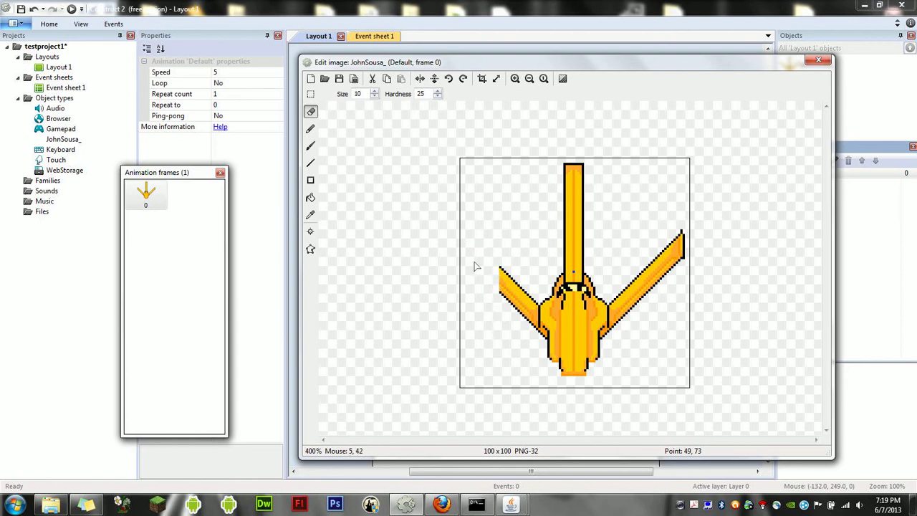
pyautogui.moveTo(649, 301)
pyautogui.mouseDown()
pyautogui.moveTo(651, 186)
pyautogui.moveTo(660, 276)
pyautogui.moveTo(680, 191)
pyautogui.moveTo(673, 286)
pyautogui.moveTo(687, 220)
pyautogui.moveTo(607, 220)
pyautogui.moveTo(603, 243)
pyautogui.moveTo(546, 91)
pyautogui.moveTo(517, 230)
pyautogui.moveTo(566, 207)
pyautogui.moveTo(607, 147)
pyautogui.moveTo(556, 197)
pyautogui.moveTo(589, 167)
pyautogui.moveTo(550, 229)
pyautogui.moveTo(584, 197)
pyautogui.moveTo(588, 225)
pyautogui.moveTo(578, 210)
pyautogui.moveTo(560, 233)
pyautogui.mouseUp()
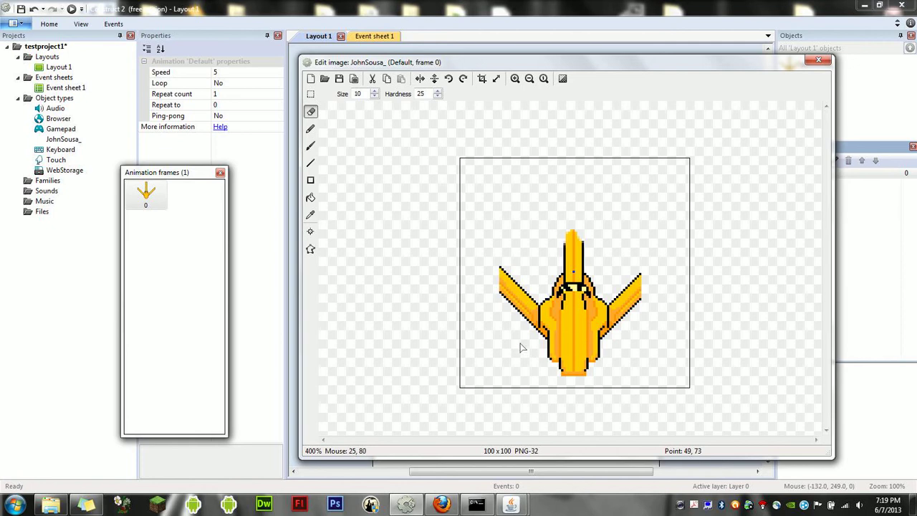
# Crop the ship image to its visible pixels, close the image editor and move the ship to 293, 344 in the layout.
pyautogui.click(483, 79)
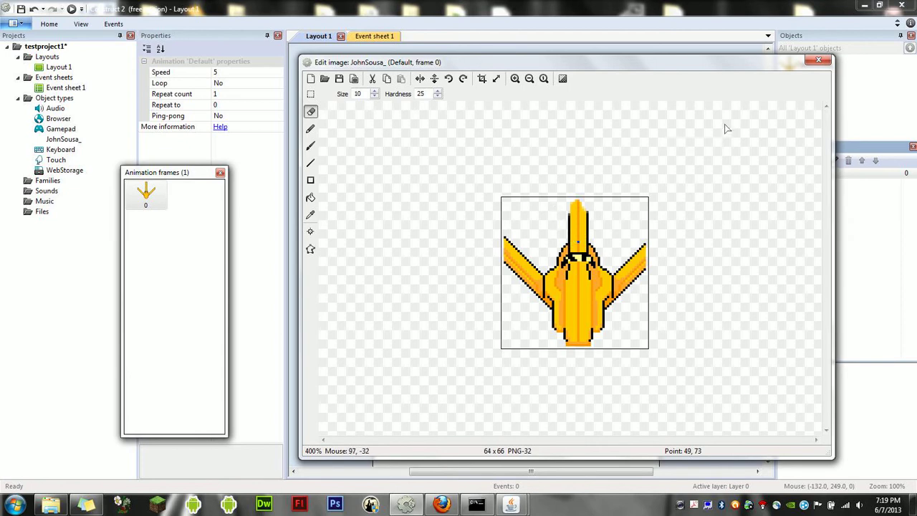
pyautogui.click(340, 79)
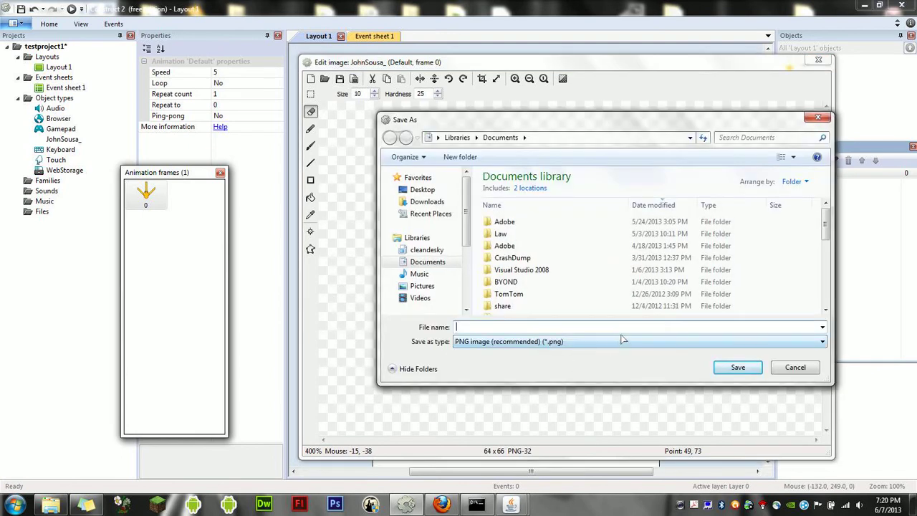
pyautogui.click(784, 372)
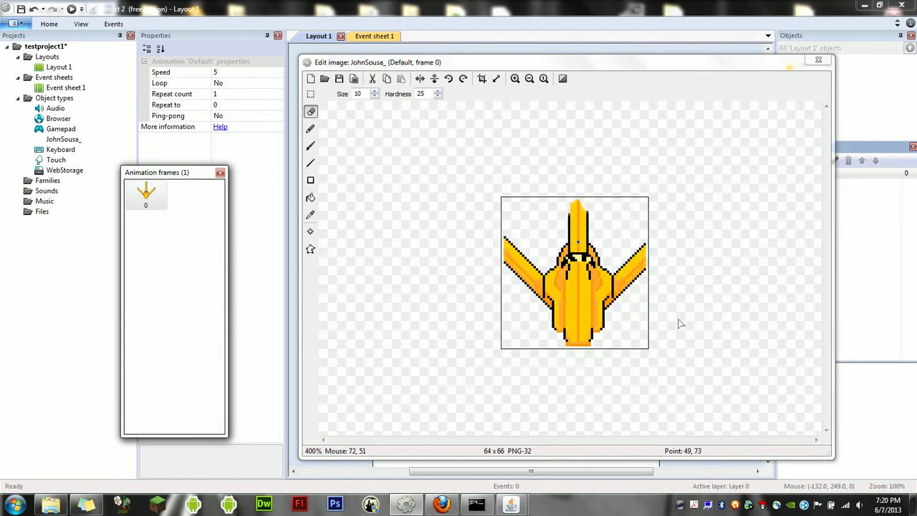
pyautogui.click(820, 62)
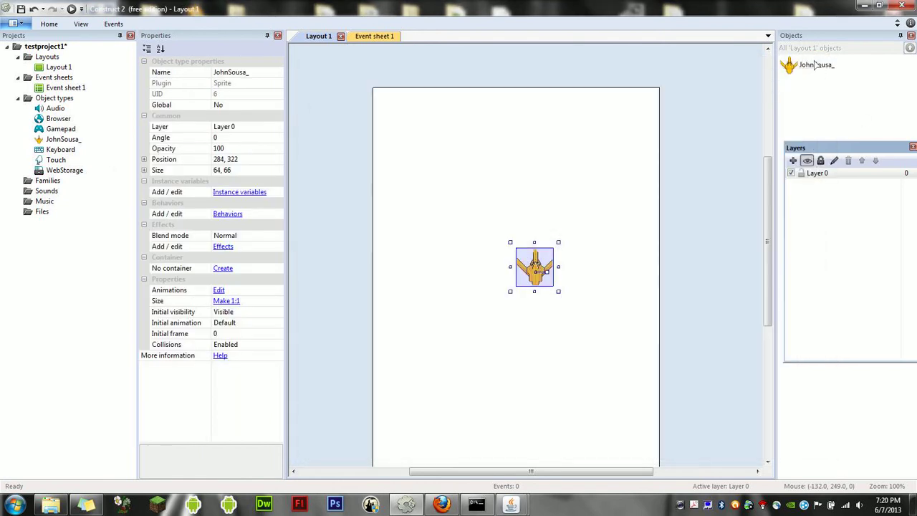
pyautogui.moveTo(526, 258)
pyautogui.mouseDown()
pyautogui.moveTo(431, 234)
pyautogui.moveTo(433, 244)
pyautogui.moveTo(531, 271)
pyautogui.mouseUp()
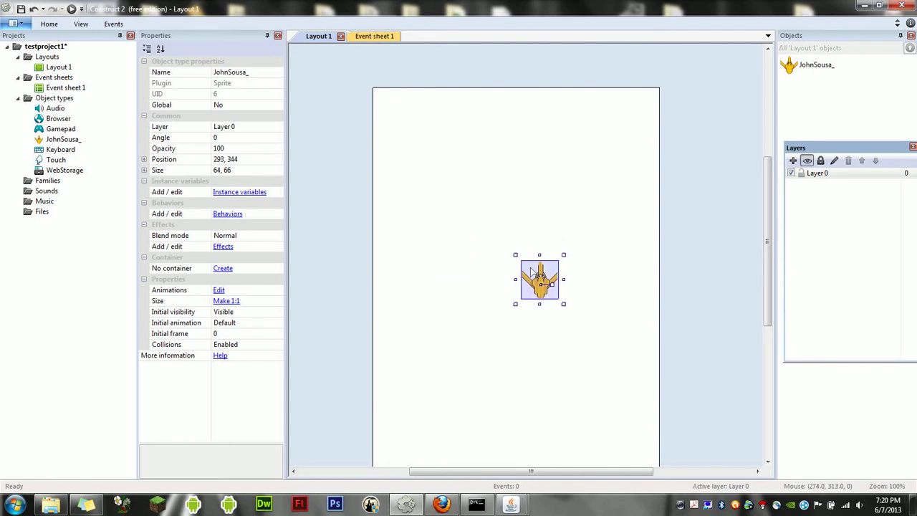
# Add the 8 Direction movement behavior to the yellow ship sprite.
pyautogui.click(227, 213)
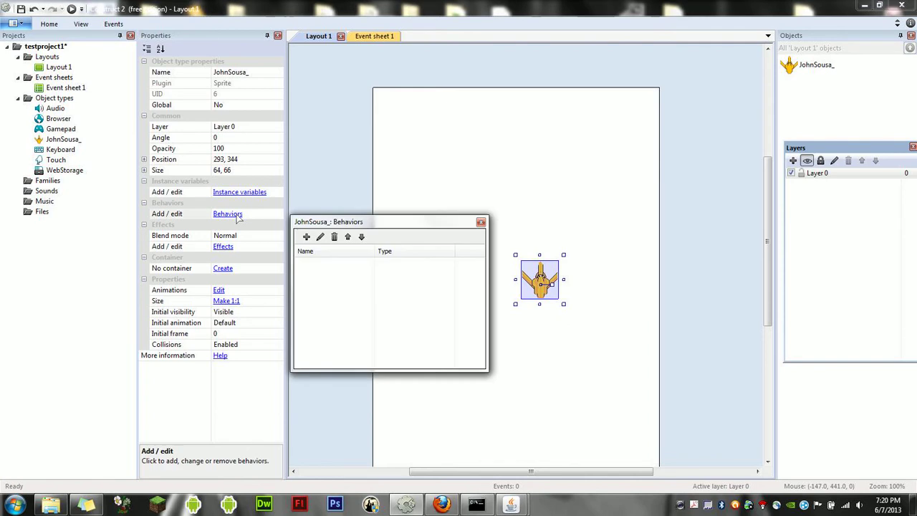
pyautogui.click(306, 237)
pyautogui.moveTo(477, 239); pyautogui.dragTo(449, 118)
pyautogui.scroll(-3, 652, 180)
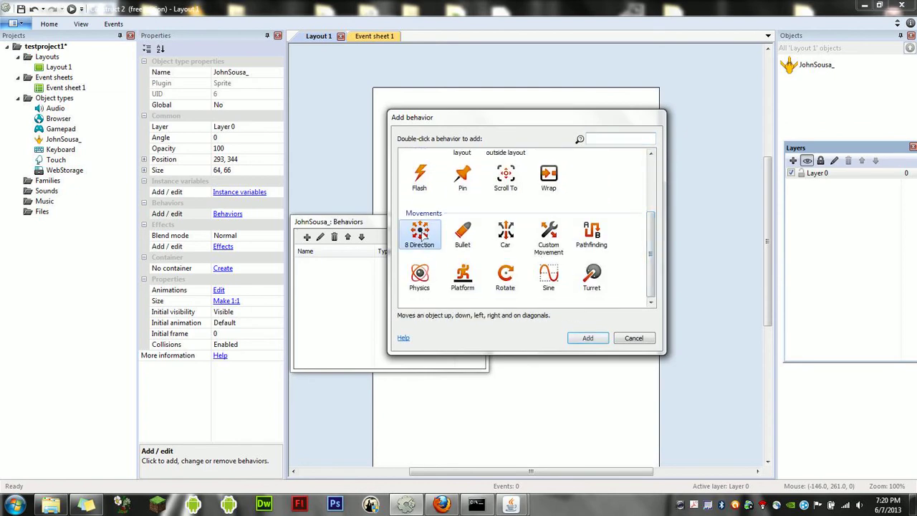
pyautogui.doubleClick(421, 235)
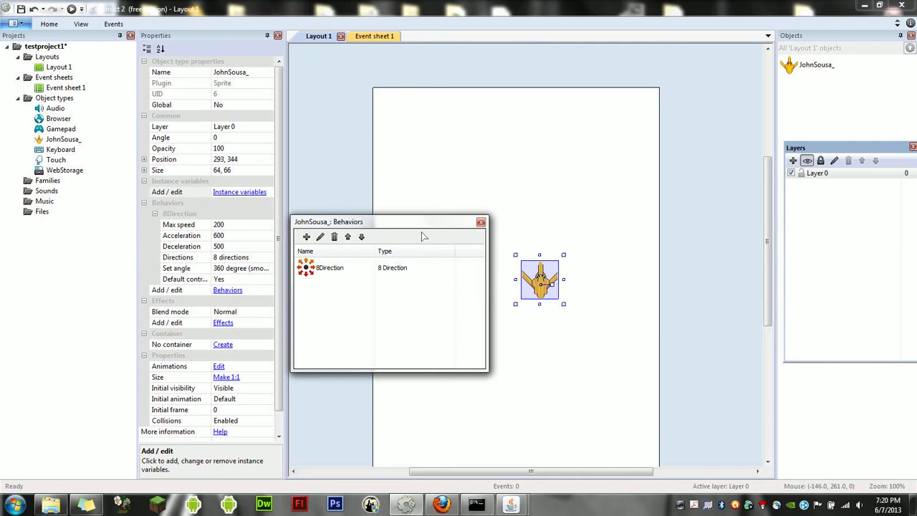
pyautogui.click(480, 223)
# Set the ship's 8 Direction max speed to 400 and both acceleration and deceleration to 1000000.
pyautogui.scroll(-1, 281, 265)
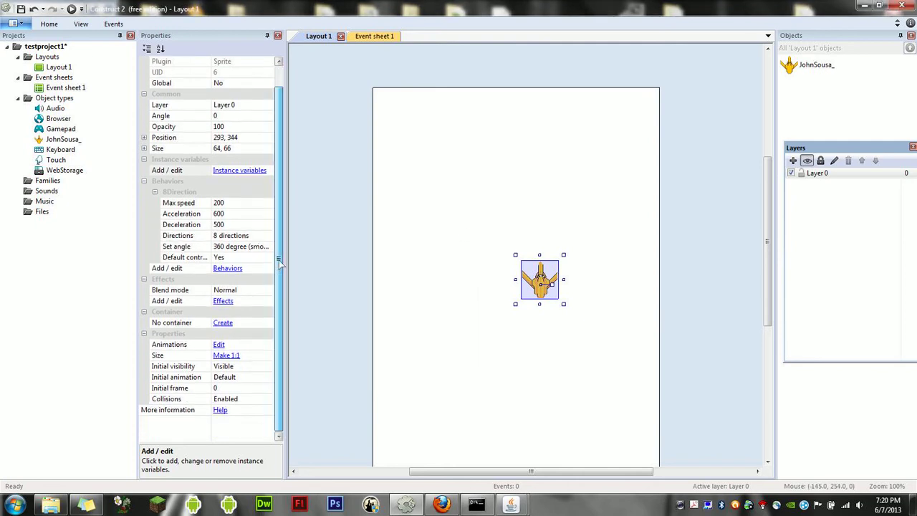
pyautogui.click(236, 208)
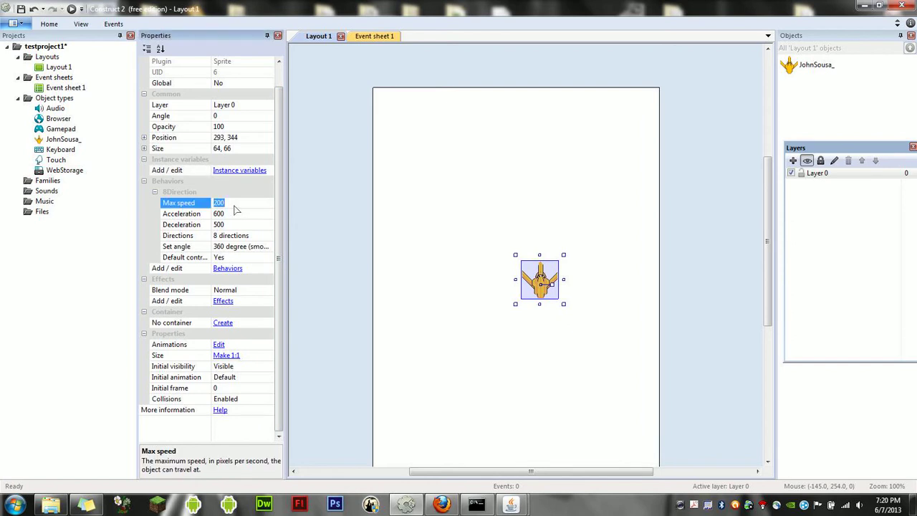
pyautogui.write('40')
pyautogui.click(226, 216)
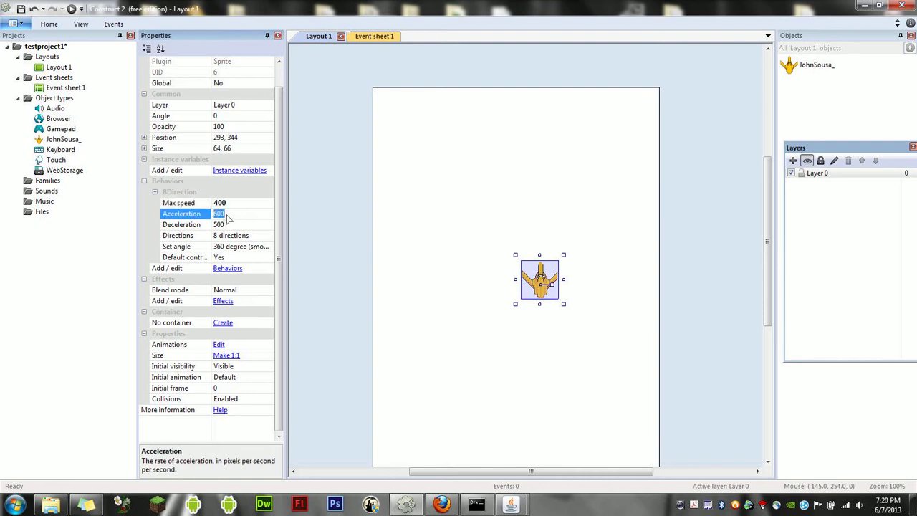
pyautogui.write('1000000')
pyautogui.press('Return')
pyautogui.click(246, 227)
pyautogui.write('100000')
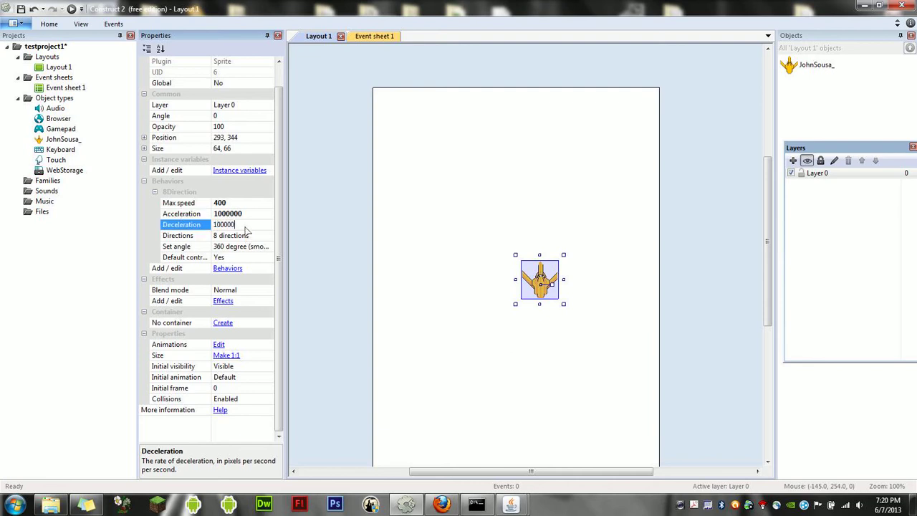
pyautogui.write('0')
pyautogui.press('Return')
# Keep the ship's movement at 8 directions and set its Set angle option to No.
pyautogui.click(268, 236)
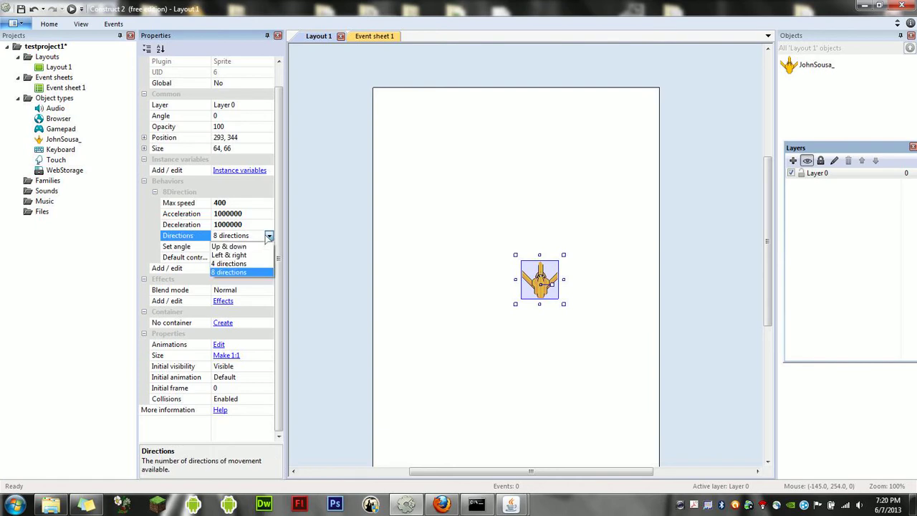
pyautogui.click(268, 237)
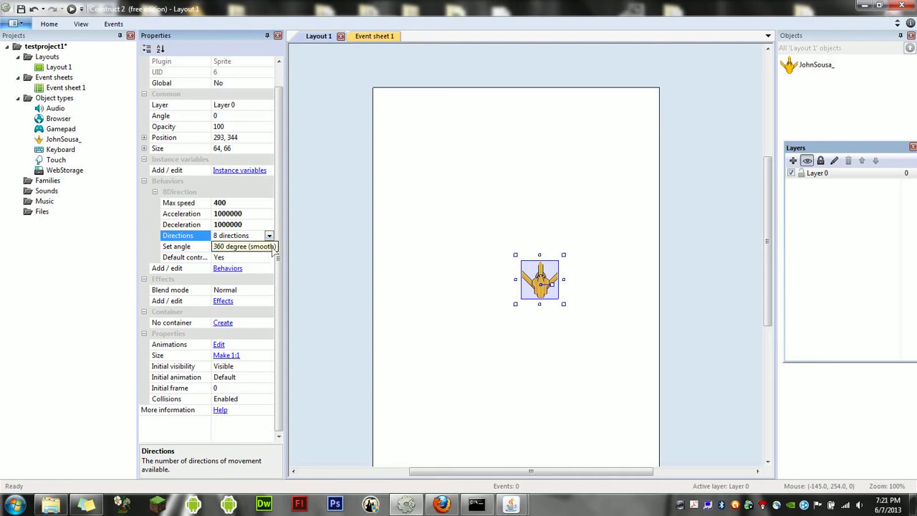
pyautogui.click(270, 247)
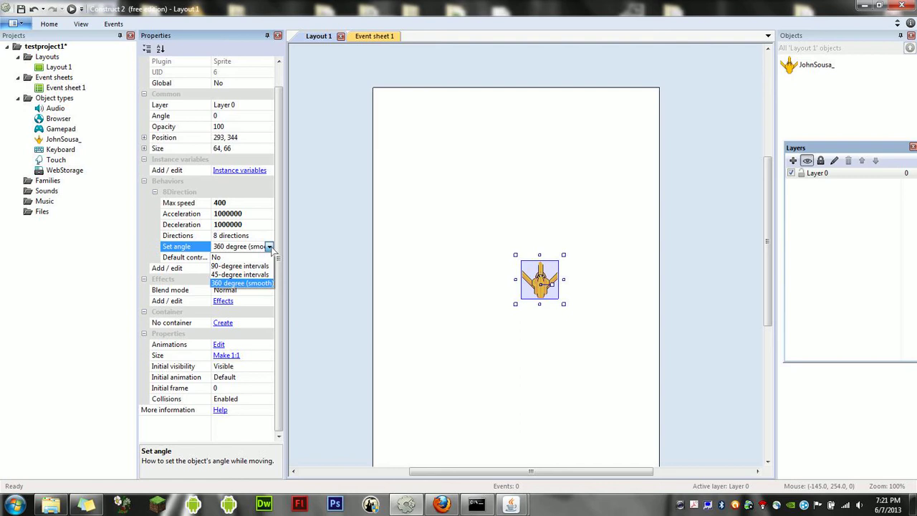
pyautogui.click(252, 258)
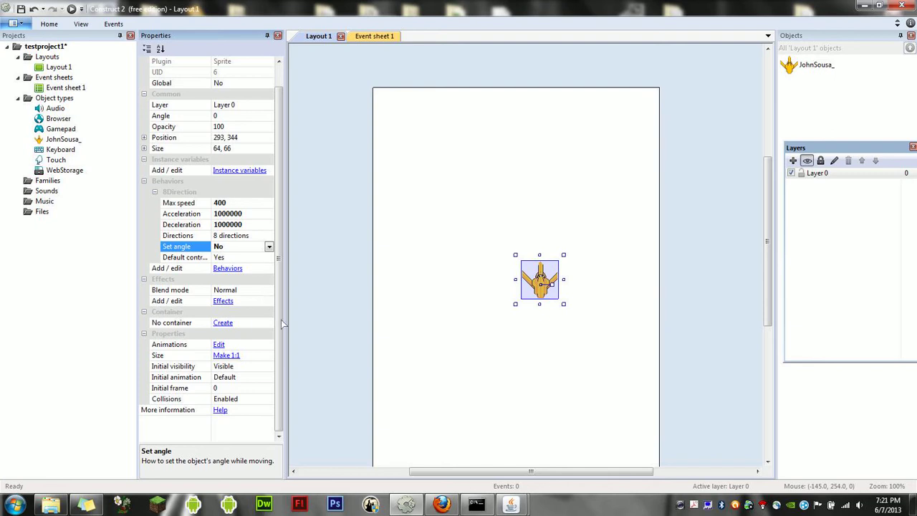
pyautogui.scroll(1, 281, 329)
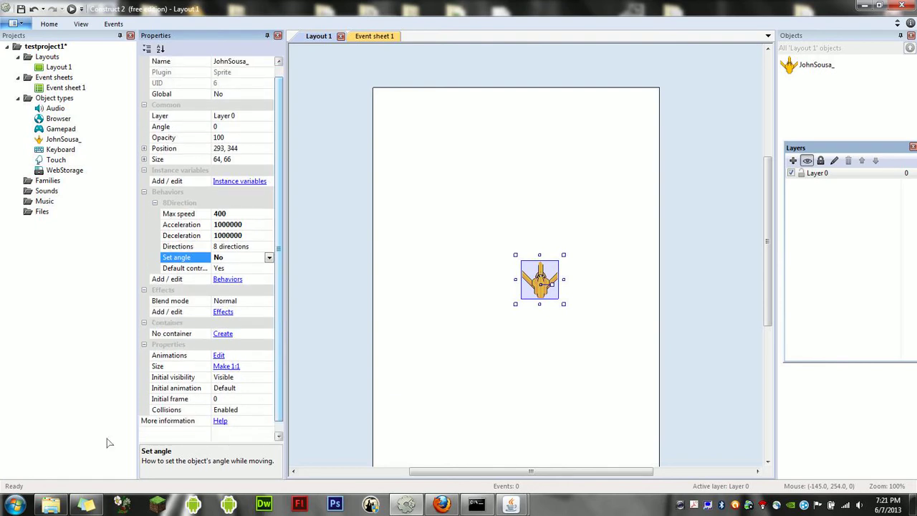
# Add Random Spike Ship_1, _2 and _3 from the spikeship folder to the layout above the yellow ship as one sprite.
pyautogui.moveTo(52, 507)
pyautogui.click(61, 448)
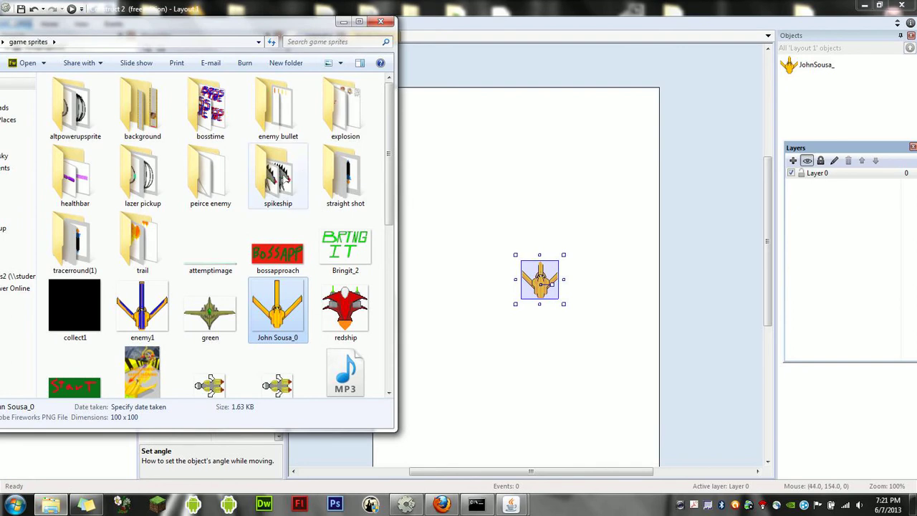
pyautogui.doubleClick(284, 179)
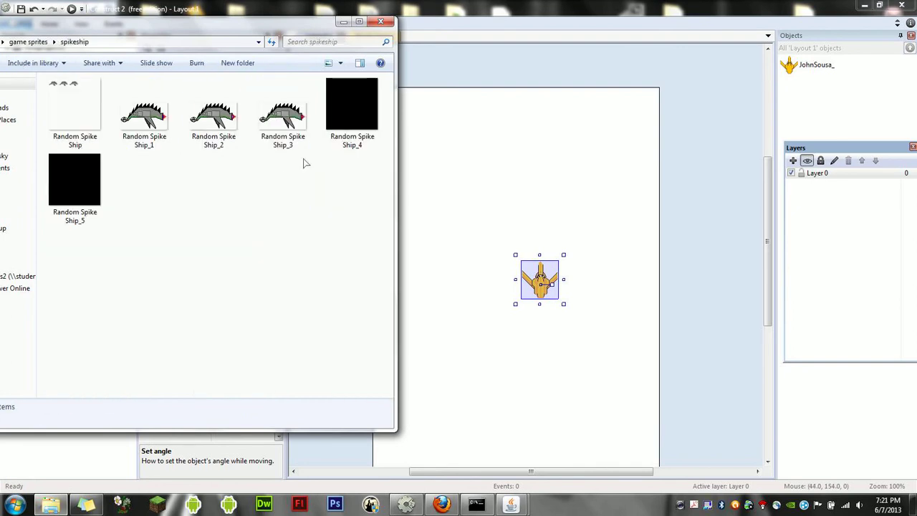
pyautogui.moveTo(303, 164); pyautogui.dragTo(500, 201)
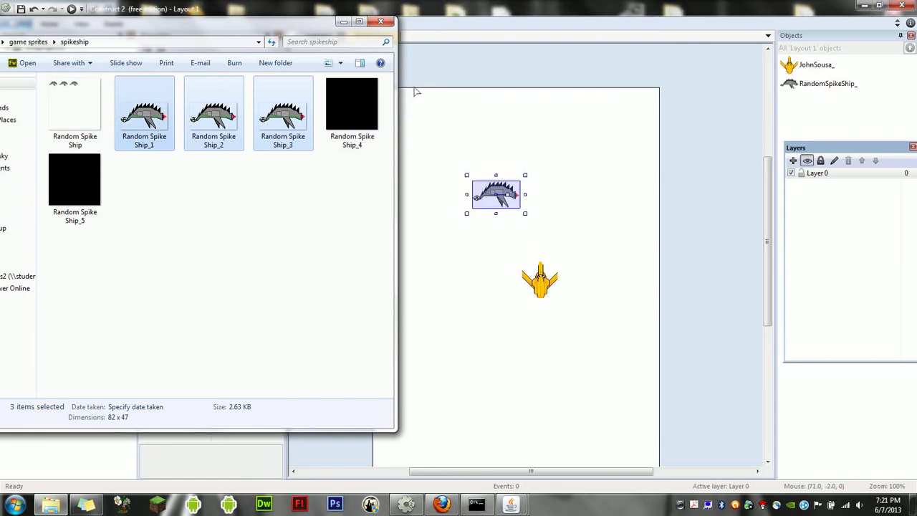
# Look over the individual ship images in the game sprites folder and return to the layout.
pyautogui.moveTo(60, 27); pyautogui.dragTo(176, 38)
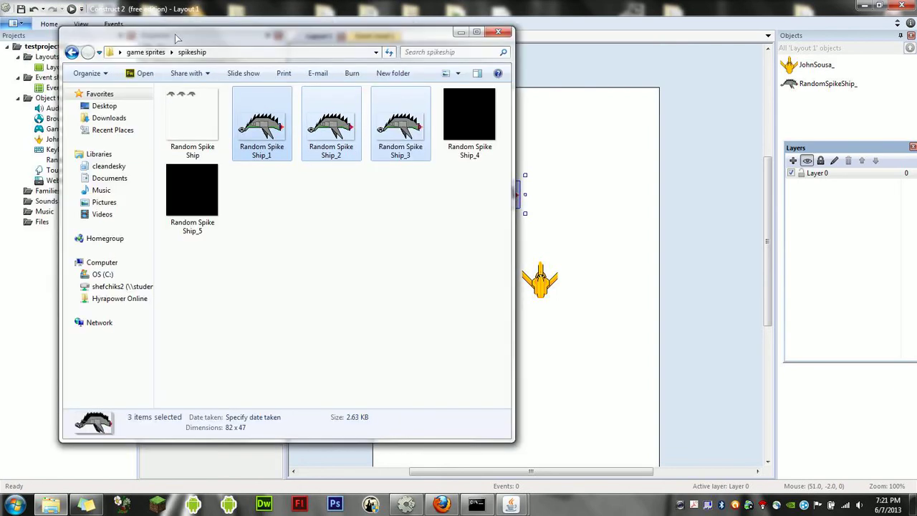
pyautogui.click(71, 52)
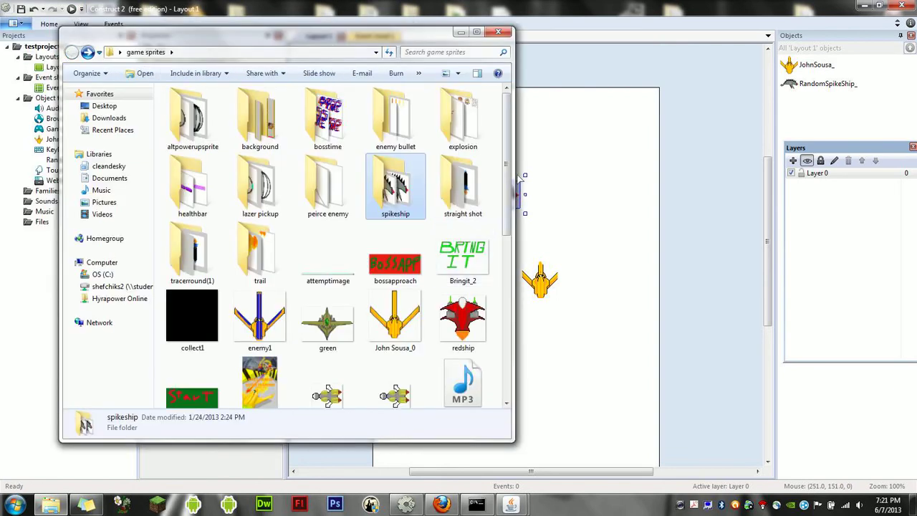
pyautogui.moveTo(510, 179); pyautogui.dragTo(506, 250)
pyautogui.moveTo(496, 174); pyautogui.dragTo(279, 178)
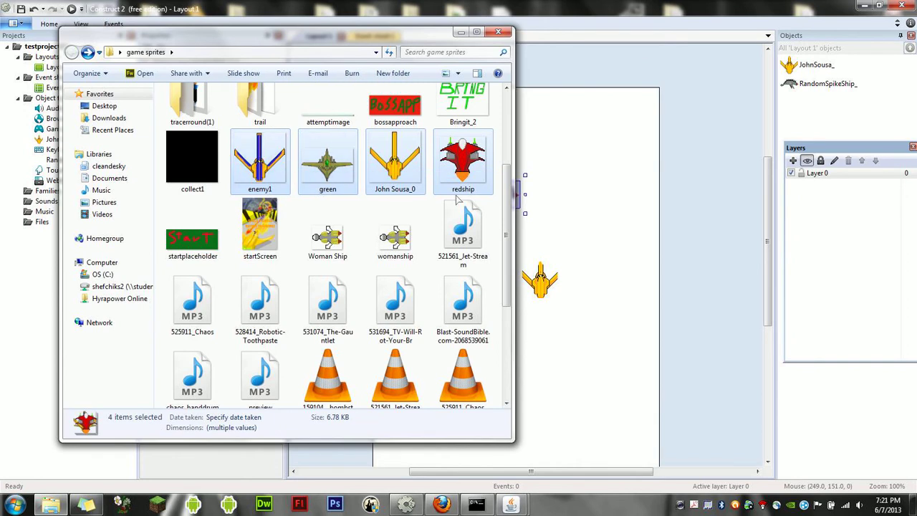
pyautogui.click(499, 111)
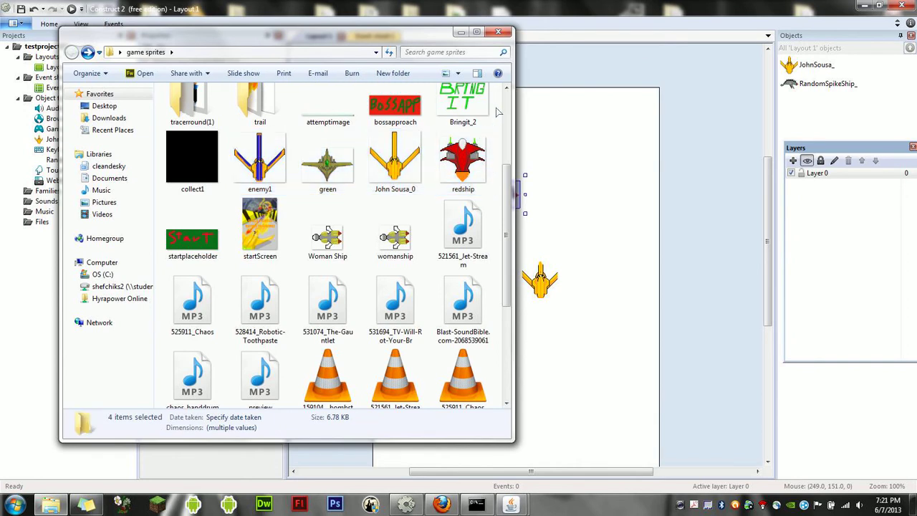
pyautogui.click(551, 157)
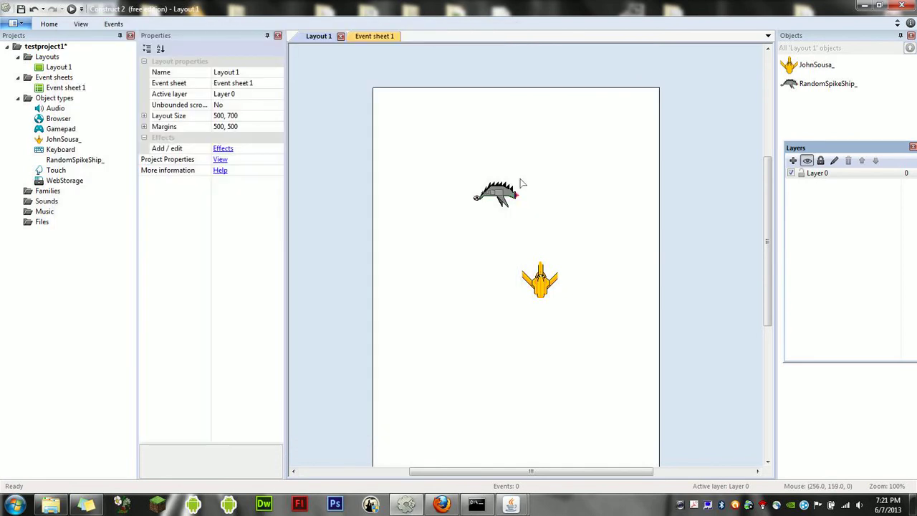
# Move the spike ship up to 235, 122 and enlarge it proportionally to about 190 by 109.
pyautogui.click(508, 198)
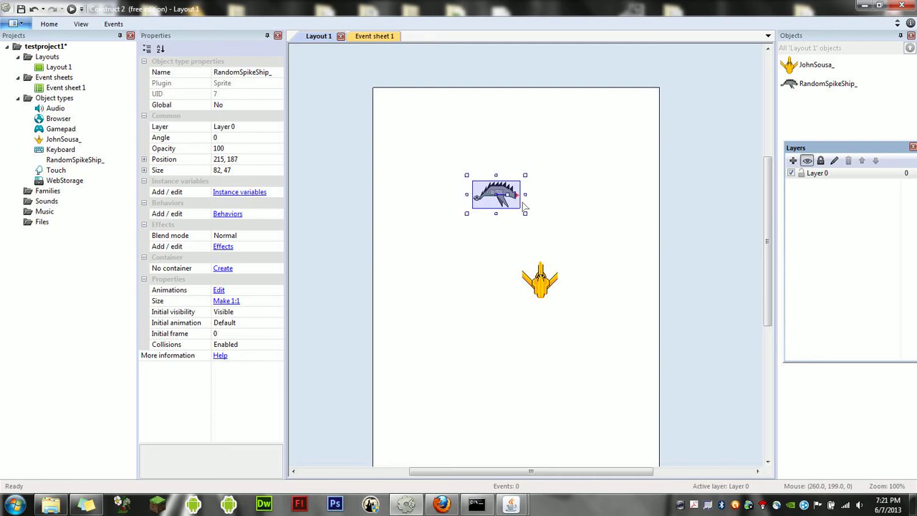
pyautogui.moveTo(492, 196); pyautogui.dragTo(506, 150)
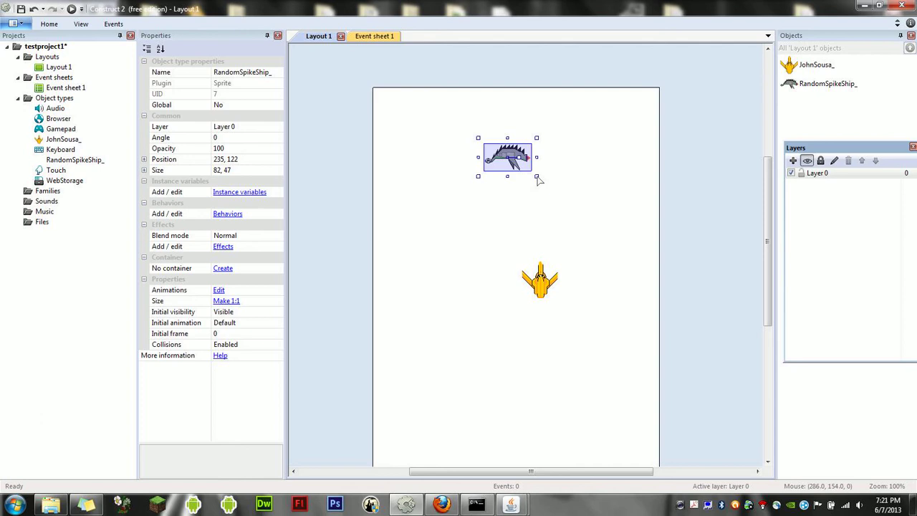
pyautogui.keyDown('shift'); pyautogui.moveTo(537, 177); pyautogui.dragTo(601, 213); pyautogui.keyUp('shift')
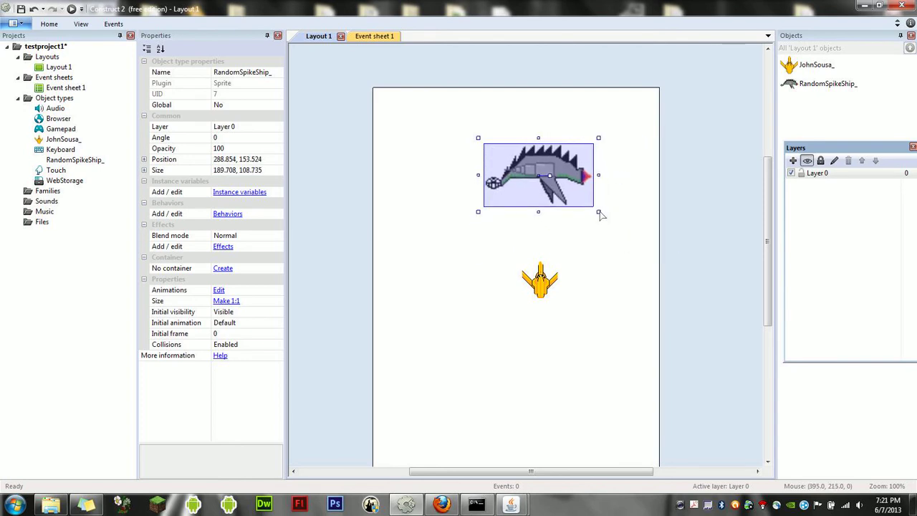
# Add an image point at 24, 20 on the gun in frame 0 of the spike ship's animation.
pyautogui.doubleClick(507, 182)
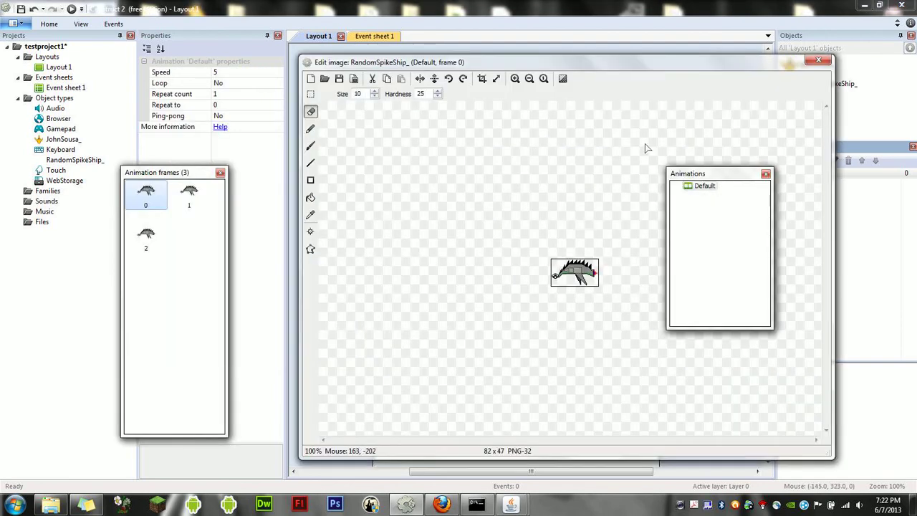
pyautogui.click(514, 78)
pyautogui.click(515, 79)
pyautogui.click(515, 78)
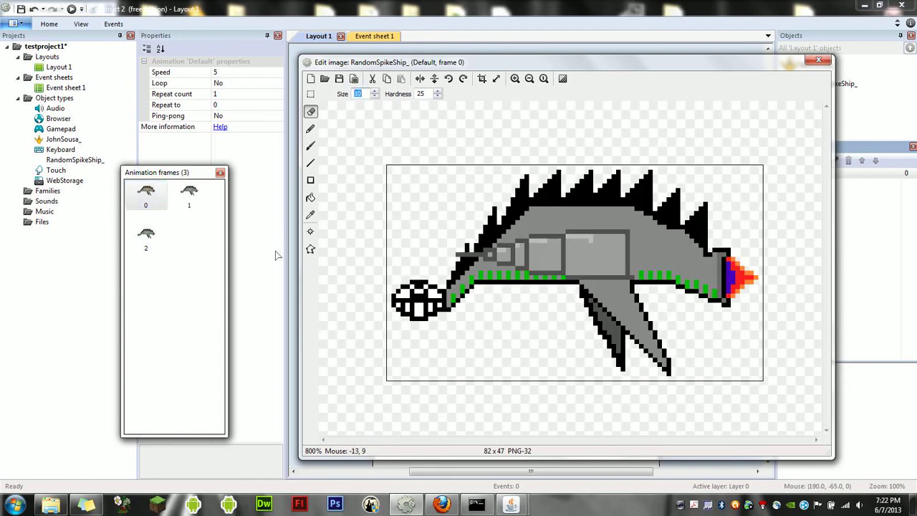
pyautogui.click(310, 231)
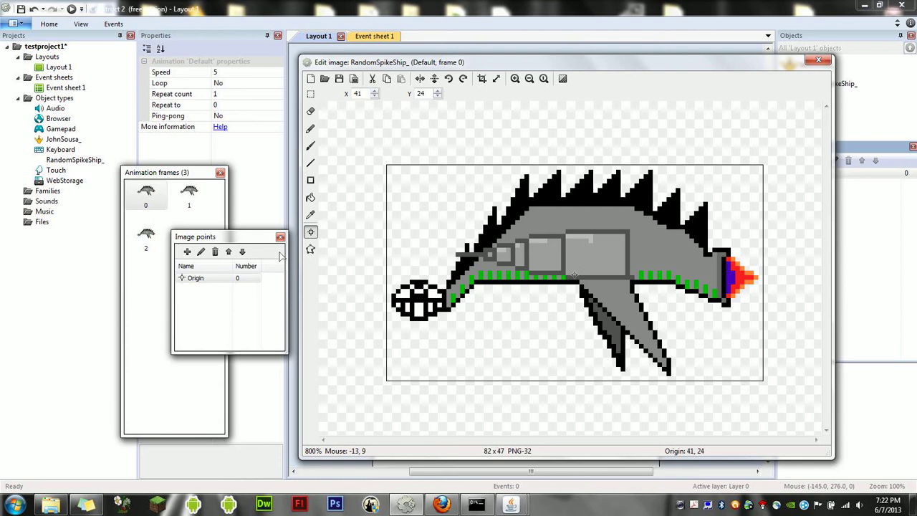
pyautogui.click(187, 251)
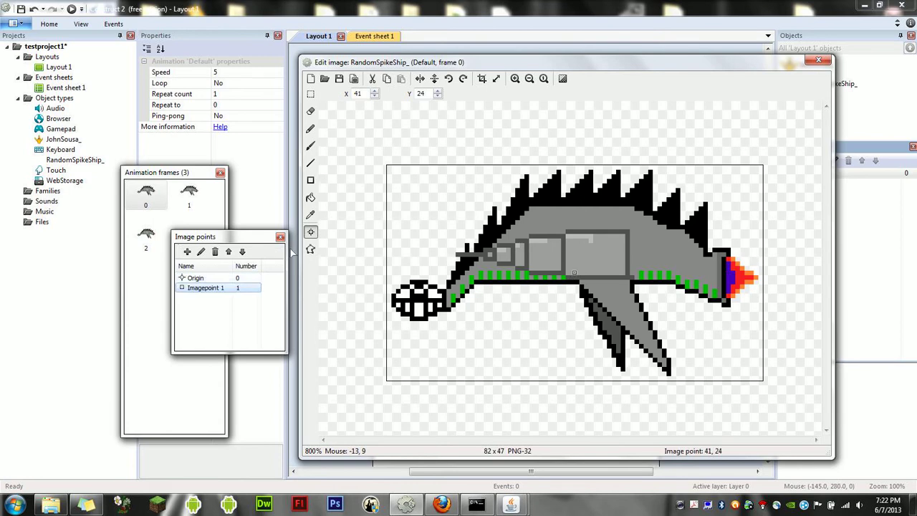
pyautogui.click(498, 257)
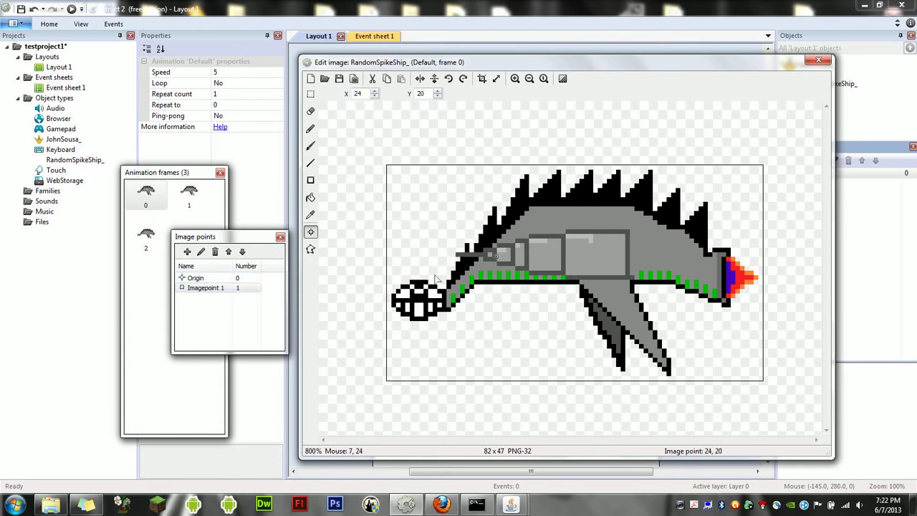
pyautogui.click(280, 237)
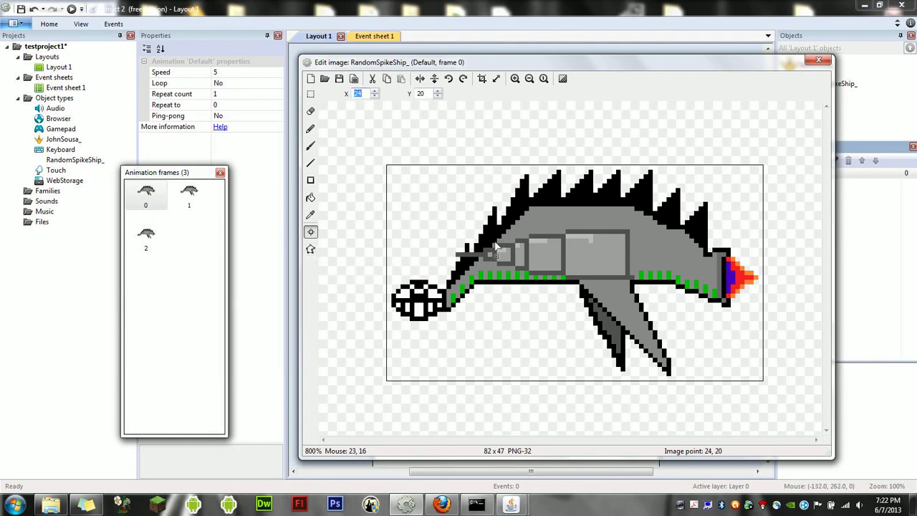
# Apply the spike ship's origin and Imagepoint 1 positions to the whole animation.
pyautogui.rightClick(153, 189)
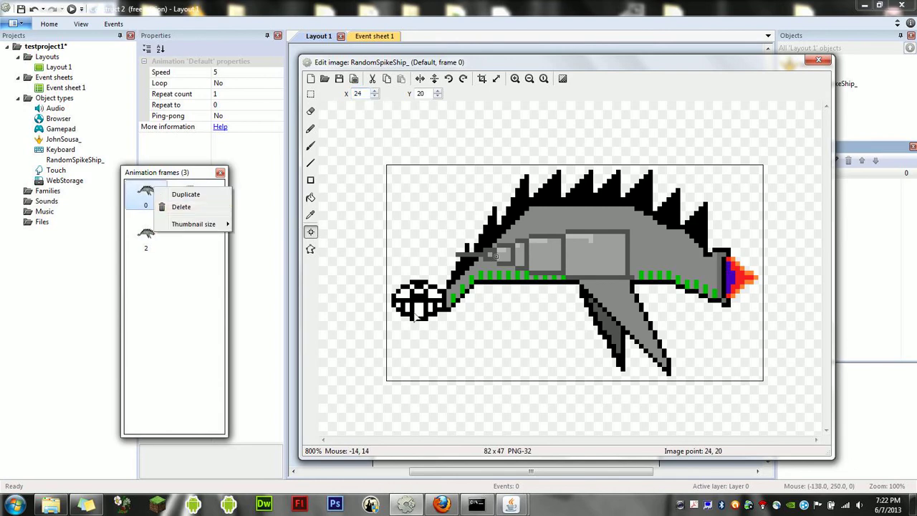
pyautogui.click(309, 234)
pyautogui.click(309, 235)
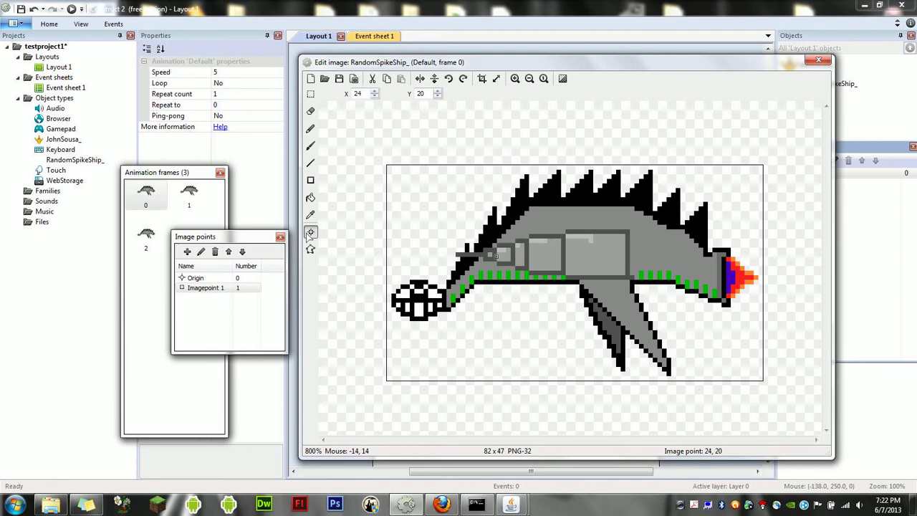
pyautogui.rightClick(219, 316)
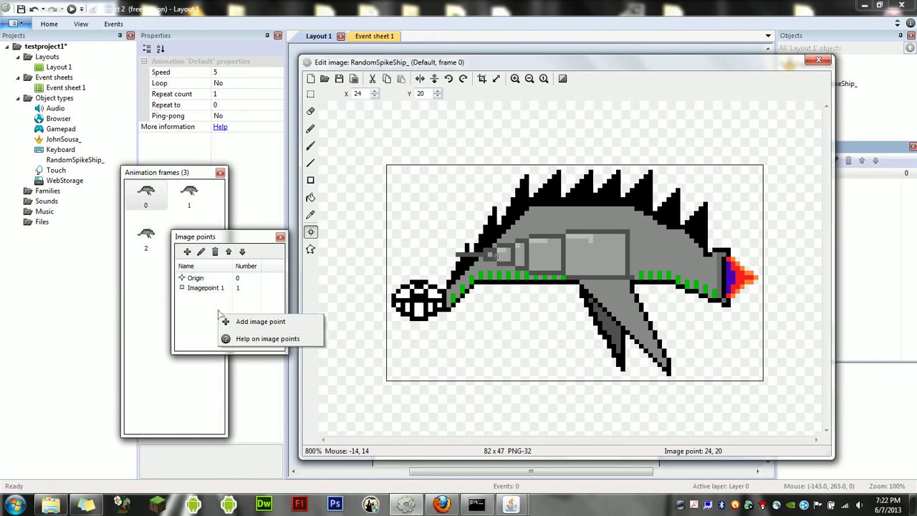
pyautogui.rightClick(219, 278)
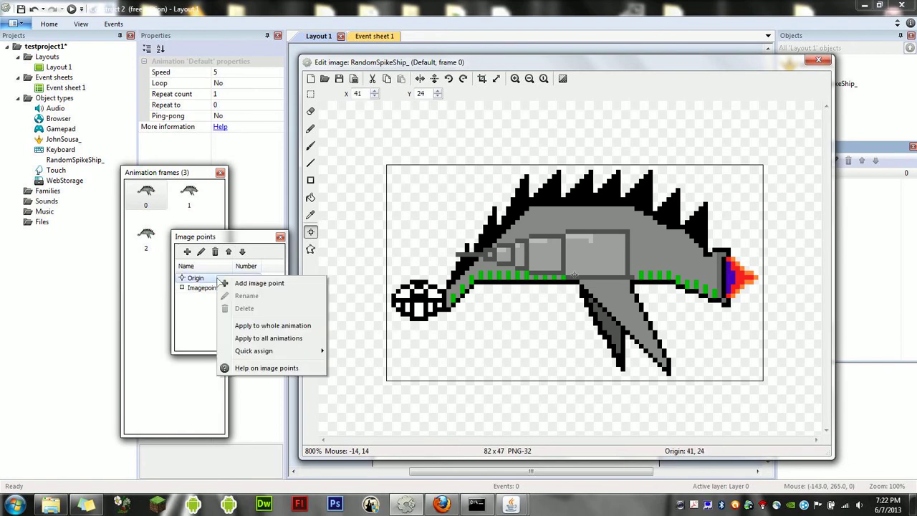
pyautogui.click(245, 326)
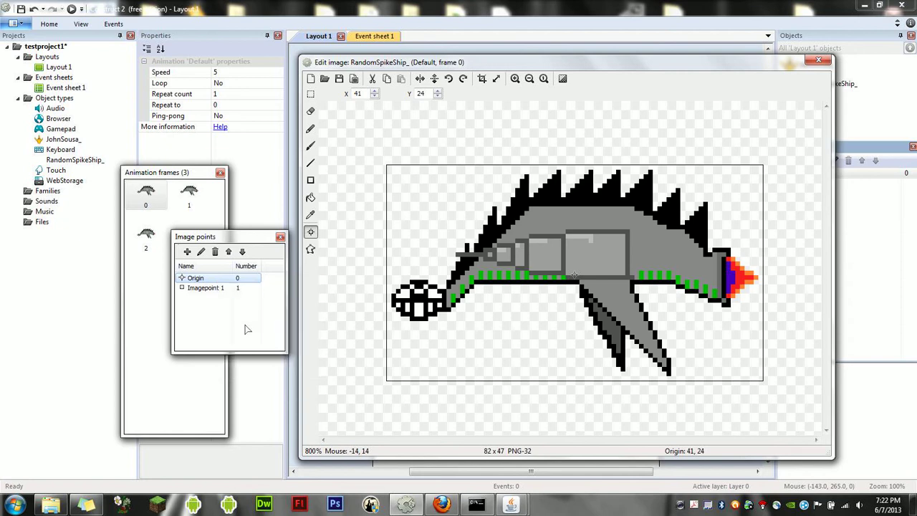
pyautogui.rightClick(208, 288)
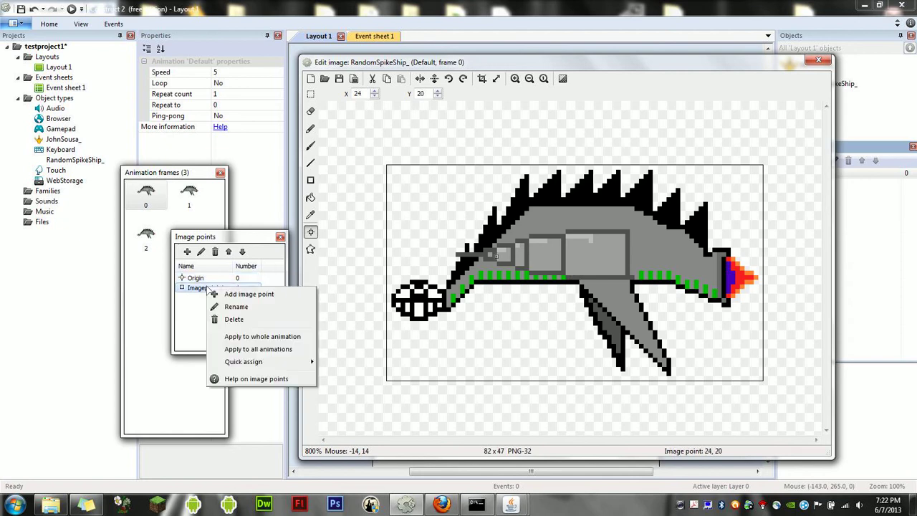
pyautogui.click(244, 336)
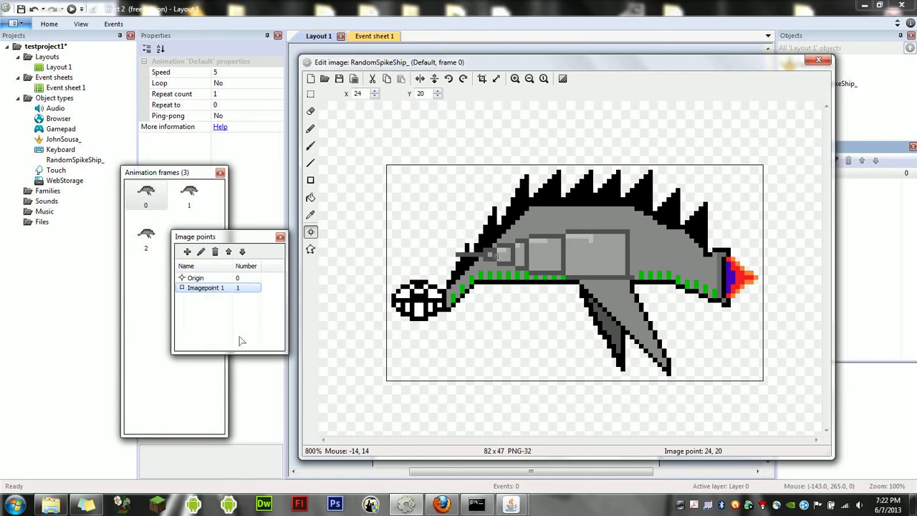
pyautogui.click(281, 238)
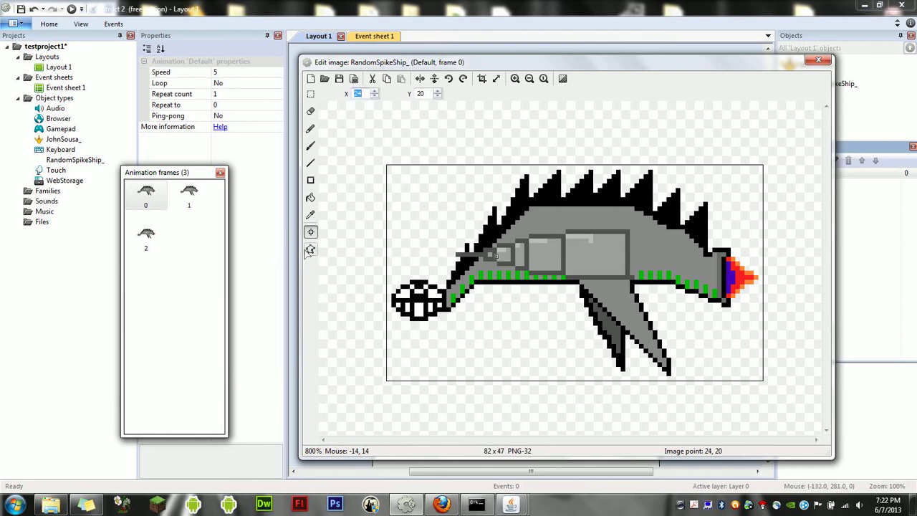
# Reshape frame 0's collision polygon around the head, belly and tail, with points at 6, 33; 62, 25; 74, 31; and 74, 18.
pyautogui.click(310, 250)
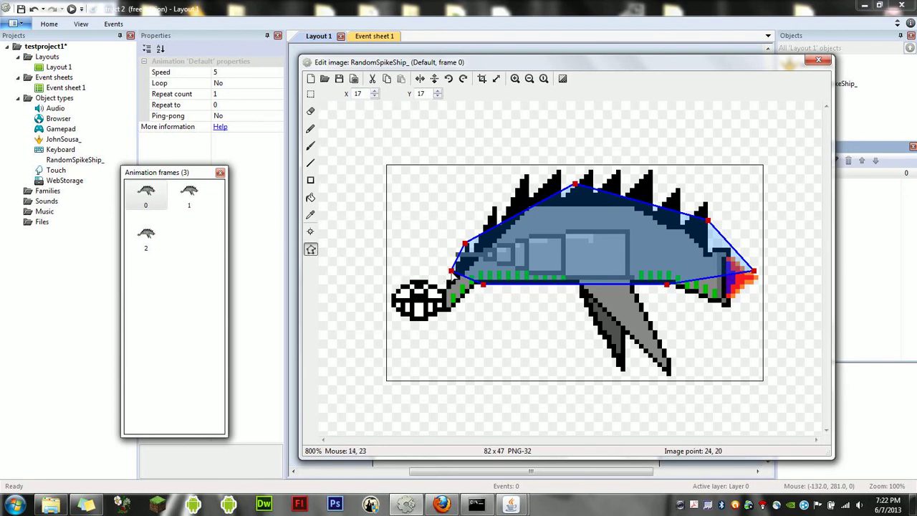
pyautogui.moveTo(452, 273); pyautogui.dragTo(393, 299)
pyautogui.moveTo(483, 286); pyautogui.dragTo(418, 319)
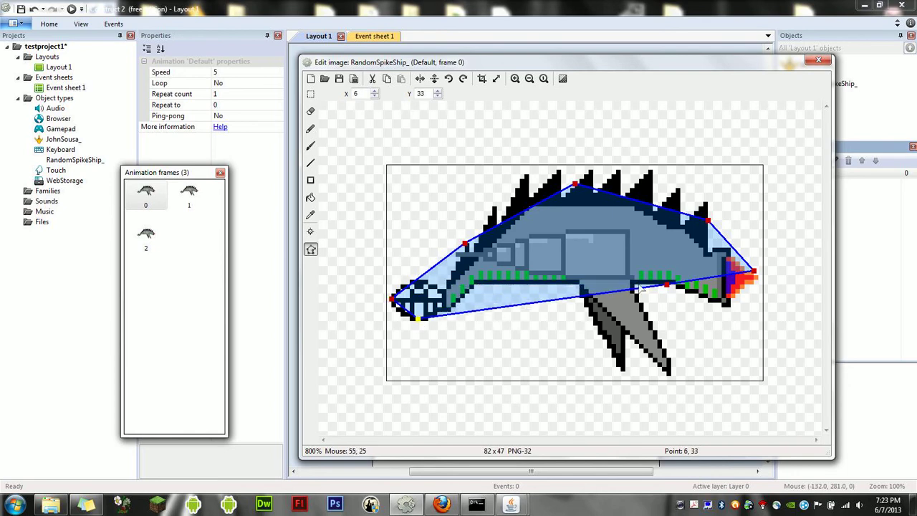
pyautogui.moveTo(666, 285); pyautogui.dragTo(477, 285)
pyautogui.moveTo(754, 271); pyautogui.dragTo(674, 282)
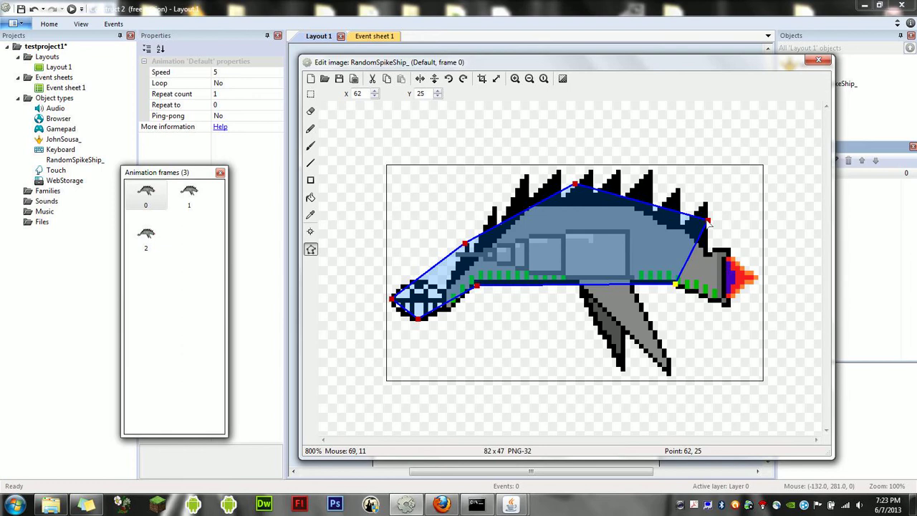
pyautogui.moveTo(708, 221); pyautogui.dragTo(726, 303)
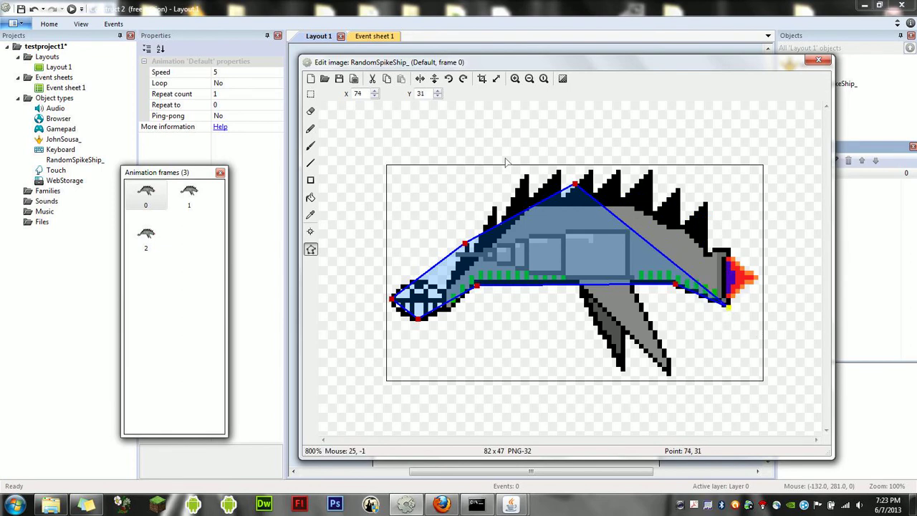
pyautogui.moveTo(574, 186); pyautogui.dragTo(730, 251)
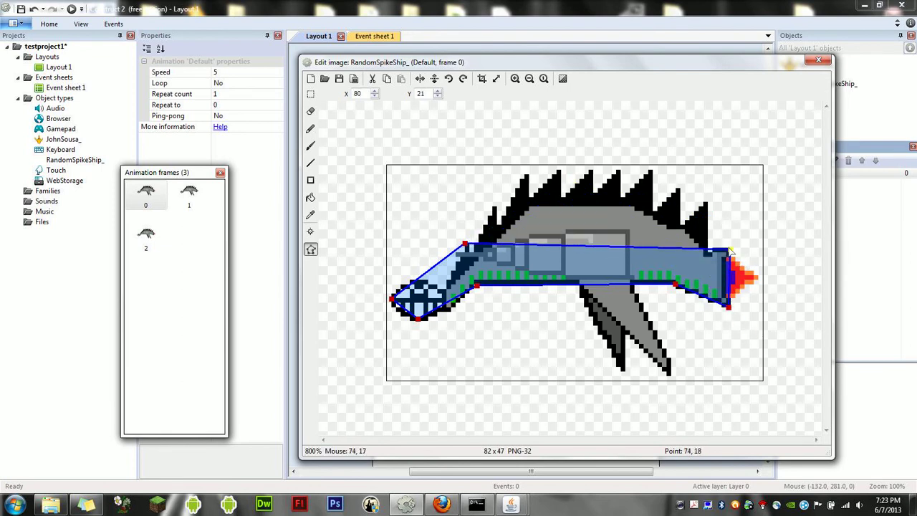
# Fit the collision polygon over the back spikes, adding a point so that corners sit at 30, 1 and 58, 1.
pyautogui.moveTo(462, 246); pyautogui.dragTo(650, 173)
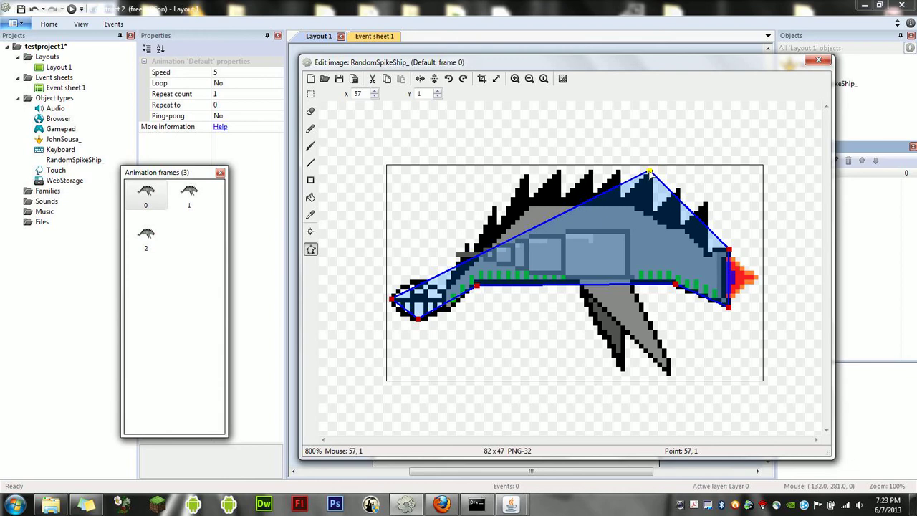
pyautogui.rightClick(649, 174)
pyautogui.click(671, 178)
pyautogui.moveTo(649, 172); pyautogui.dragTo(525, 174)
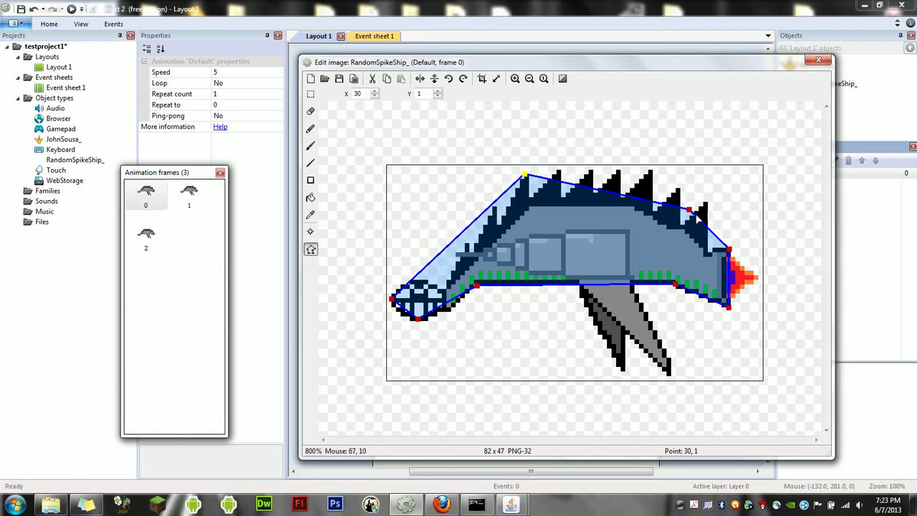
pyautogui.moveTo(693, 213); pyautogui.dragTo(655, 172)
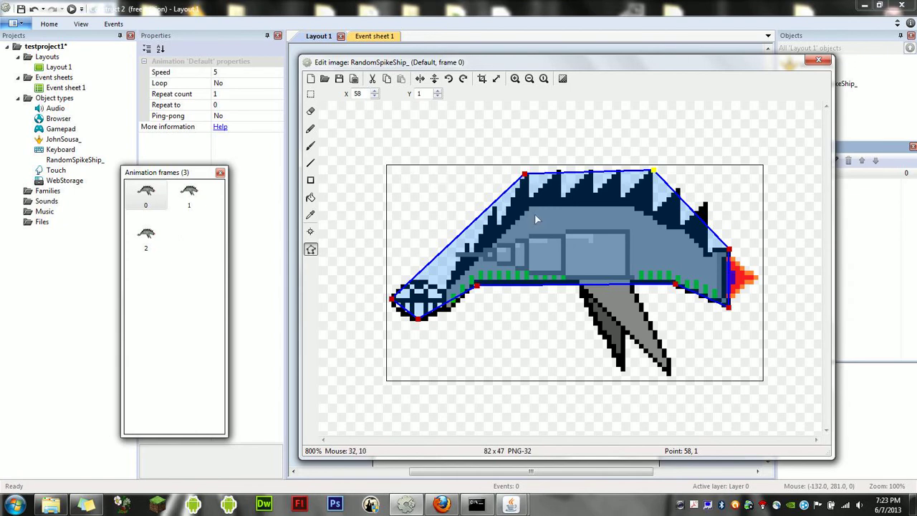
# Apply frame 0's collision polygon to the whole animation, check it on frames 1 and 2, and close the image editor.
pyautogui.click(190, 193)
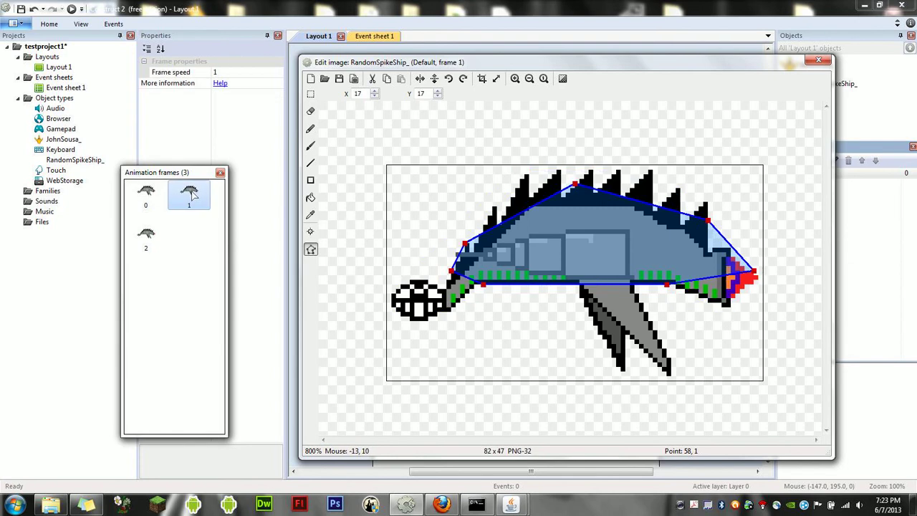
pyautogui.click(148, 193)
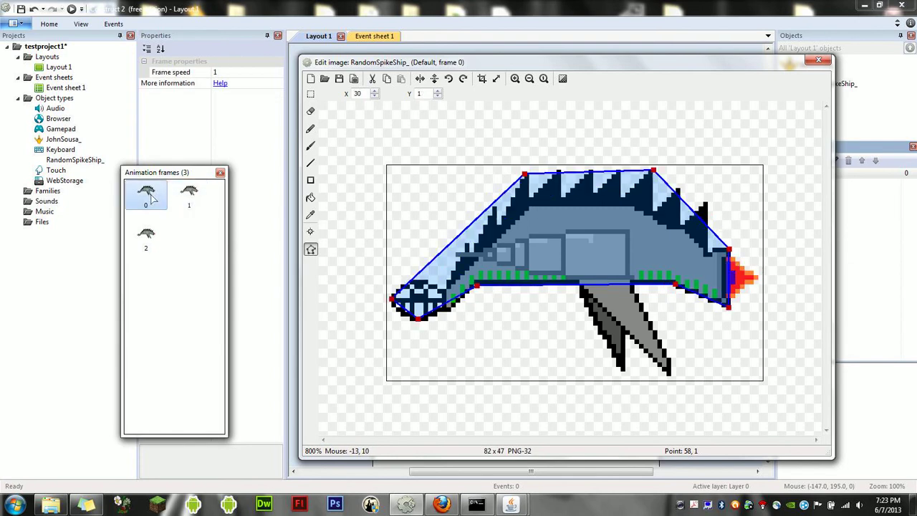
pyautogui.rightClick(152, 198)
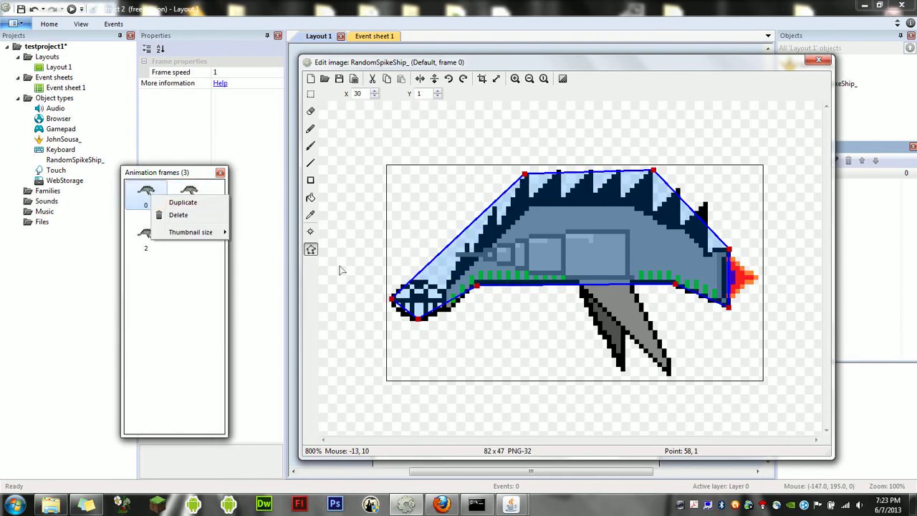
pyautogui.rightClick(464, 281)
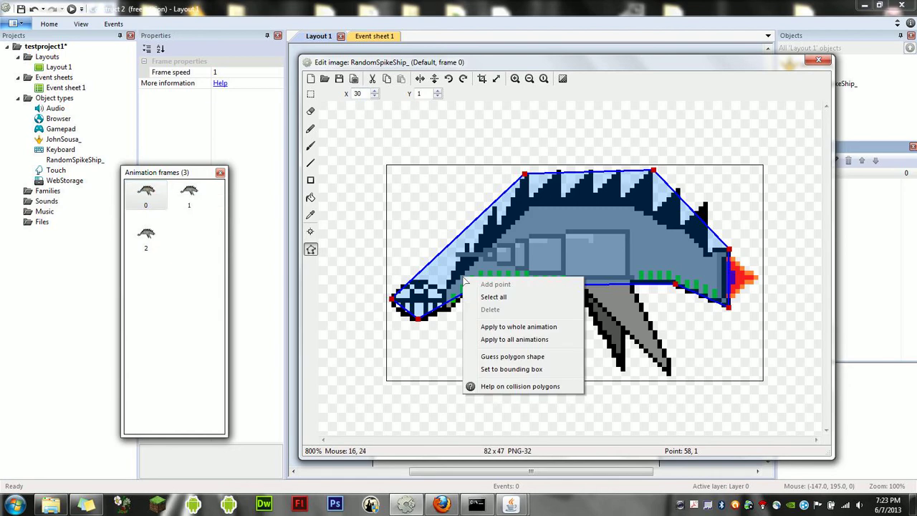
pyautogui.click(486, 329)
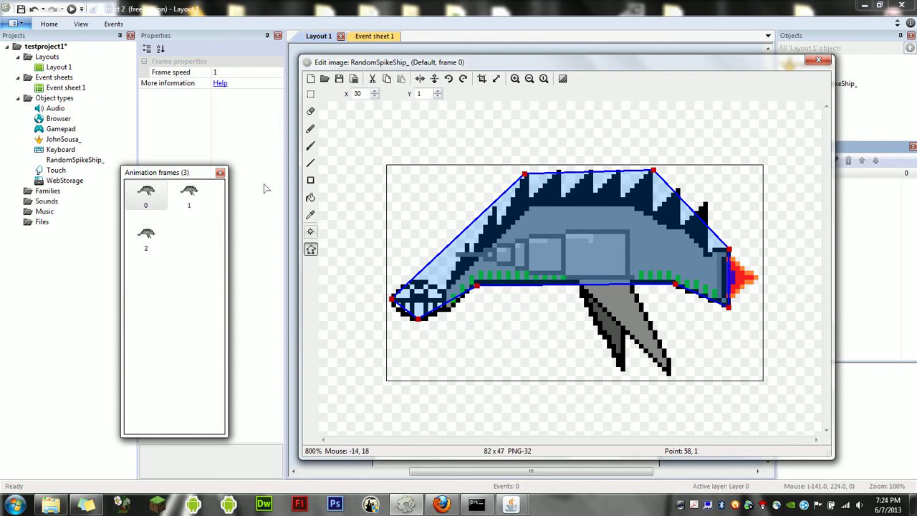
pyautogui.click(189, 196)
pyautogui.click(148, 236)
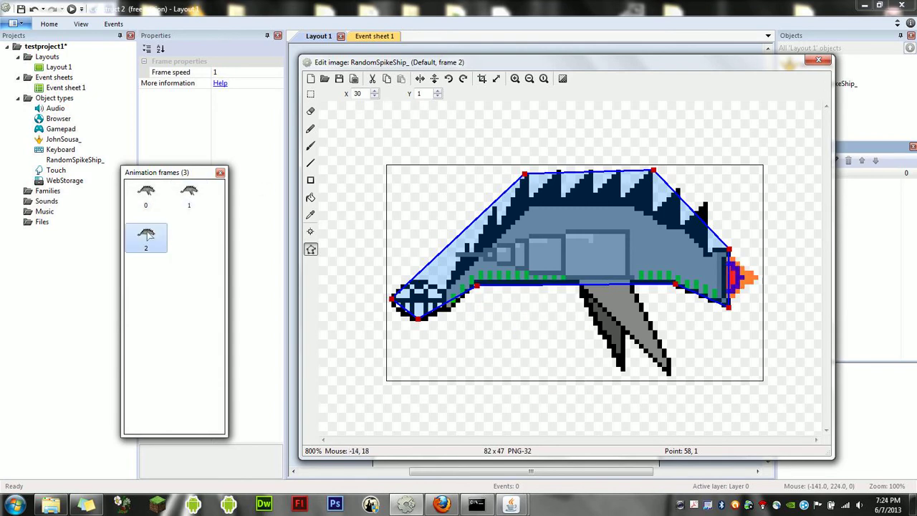
pyautogui.click(821, 62)
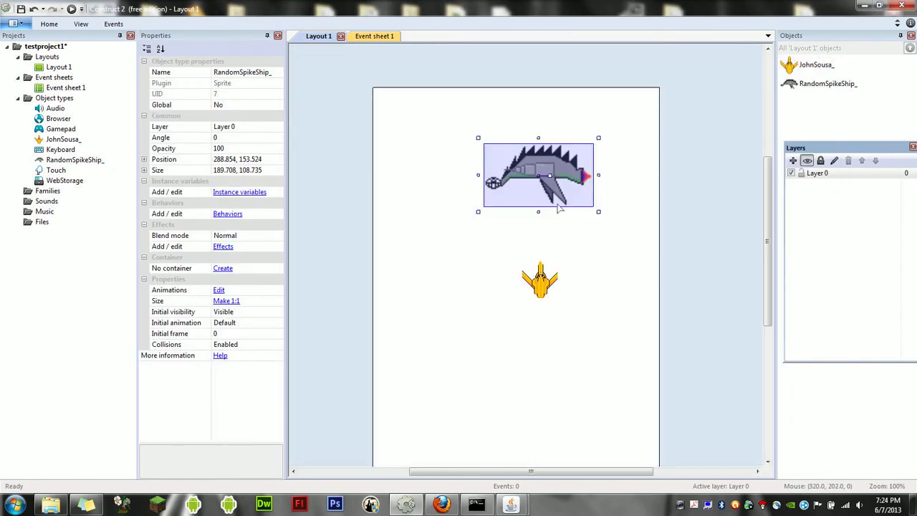
# Add the Bullet movement behavior to the spike ship sprite.
pyautogui.click(231, 214)
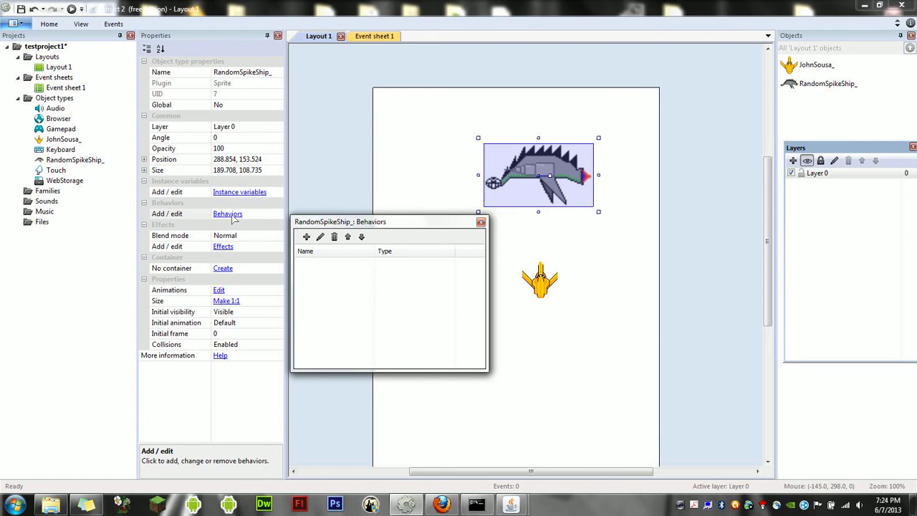
pyautogui.click(306, 237)
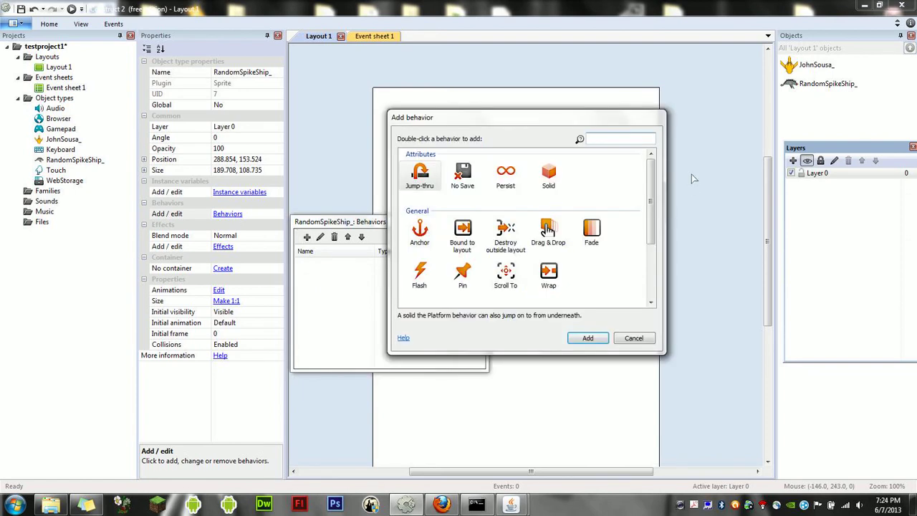
pyautogui.moveTo(651, 183); pyautogui.dragTo(658, 256)
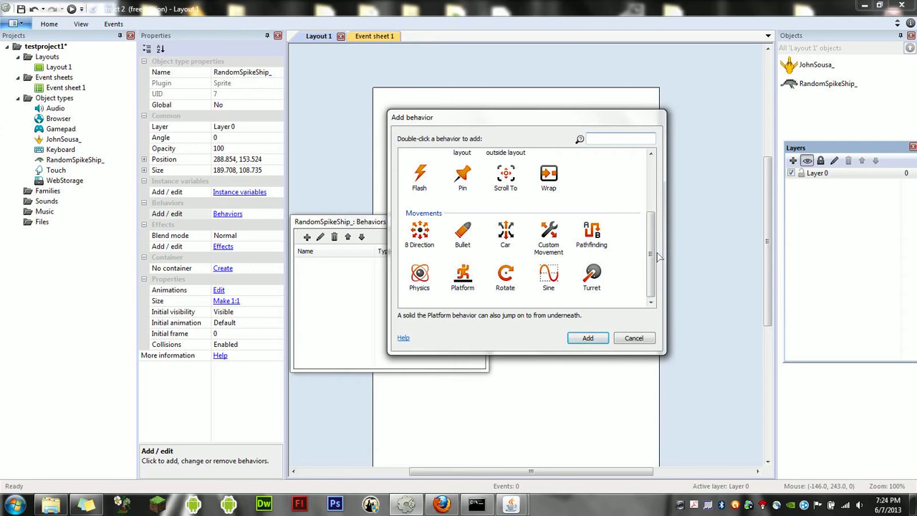
pyautogui.doubleClick(463, 234)
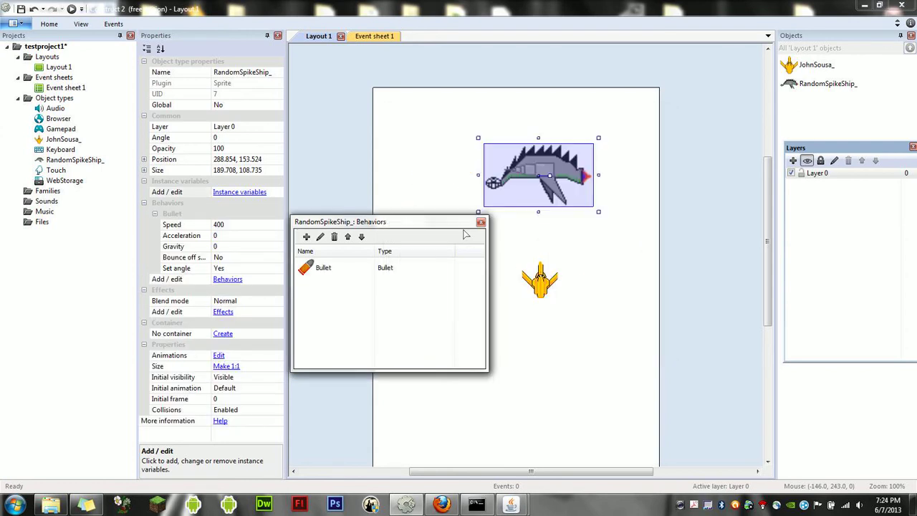
# Add the Sine movement behavior to the spike ship alongside Bullet.
pyautogui.click(306, 237)
pyautogui.moveTo(649, 201); pyautogui.dragTo(653, 273)
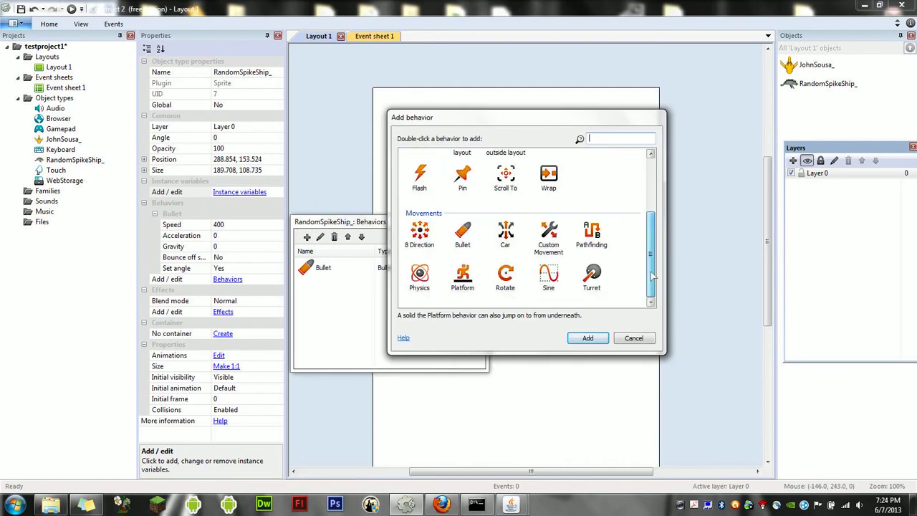
pyautogui.doubleClick(564, 287)
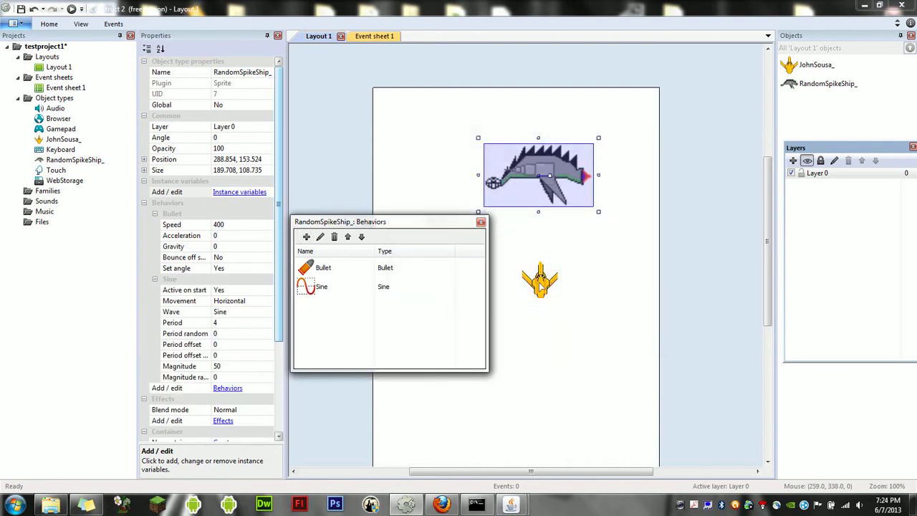
# Add a second Sine movement behavior to the spike ship and close its behaviors list.
pyautogui.click(307, 236)
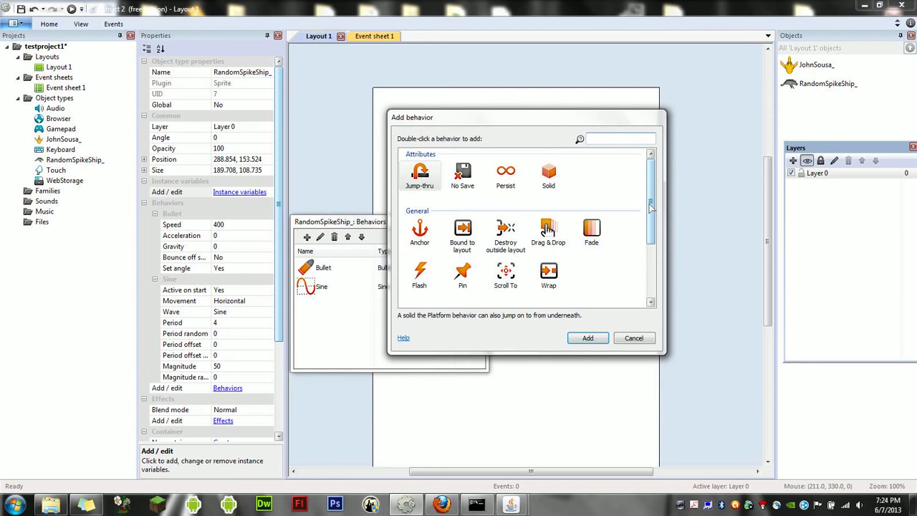
pyautogui.moveTo(652, 208); pyautogui.dragTo(651, 262)
pyautogui.doubleClick(544, 278)
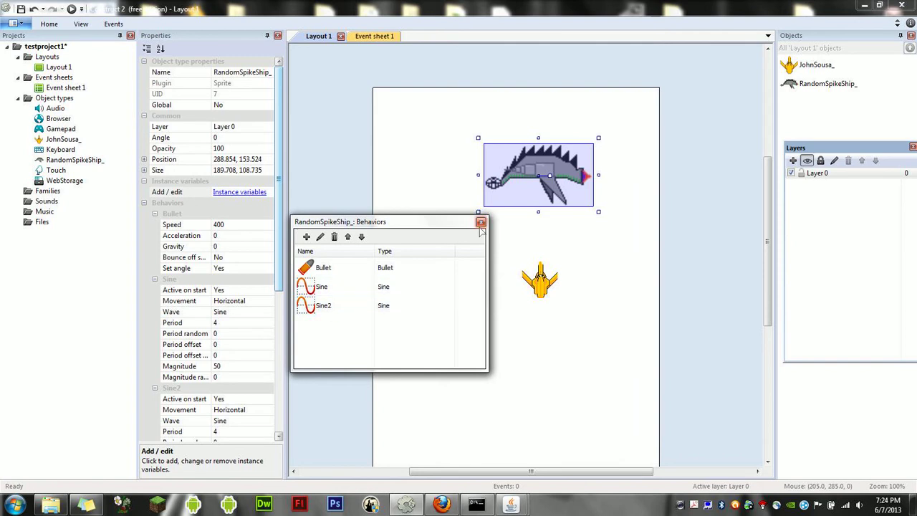
pyautogui.click(481, 222)
# Set the spike ship's Bullet speed to 100.
pyautogui.moveTo(281, 191); pyautogui.dragTo(280, 258)
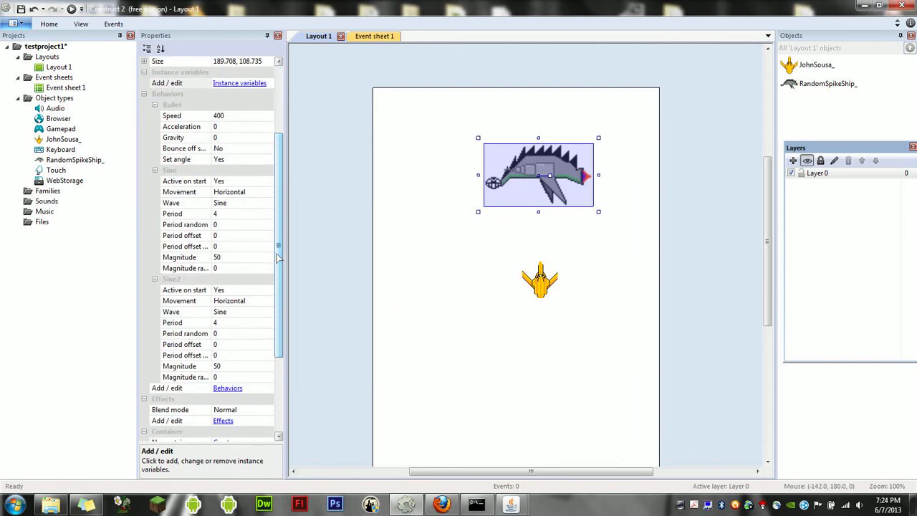
pyautogui.click(236, 118)
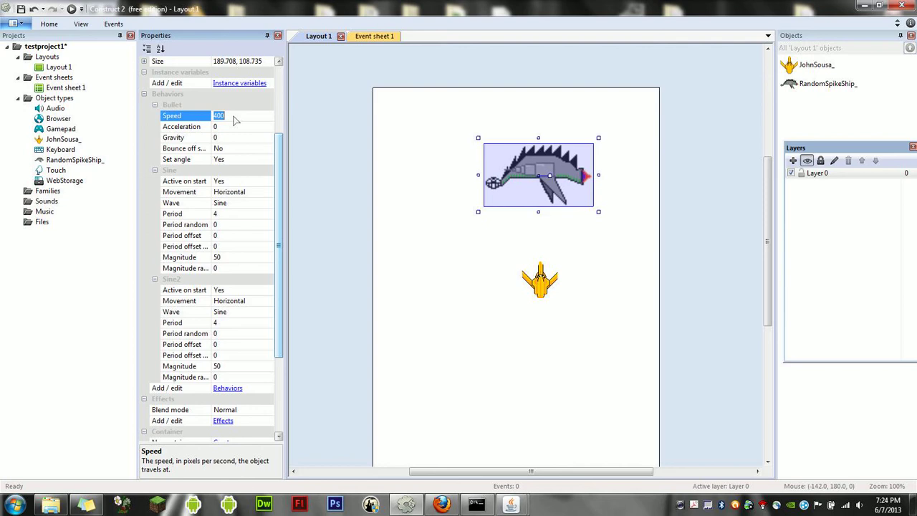
pyautogui.write('10')
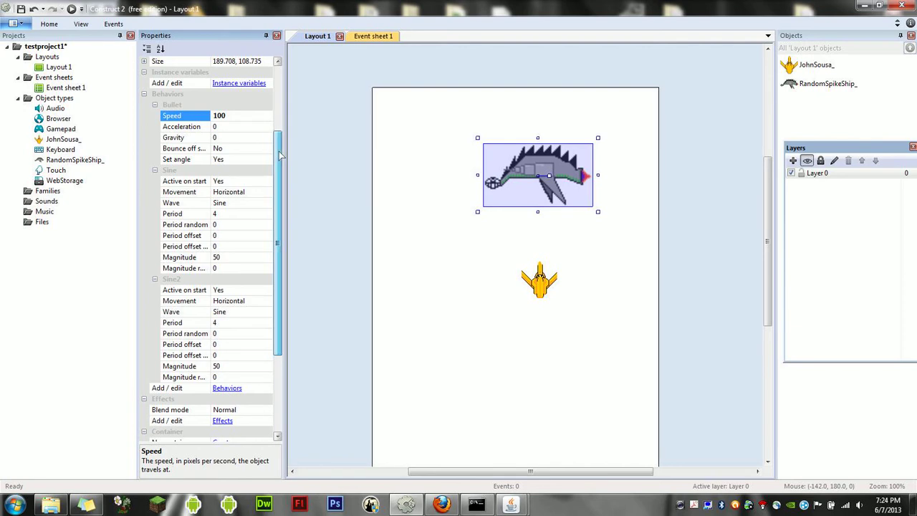
# Move the spike ship to 273, 180 on the layout and set its angle to 180 degrees.
pyautogui.moveTo(279, 140); pyautogui.dragTo(279, 61)
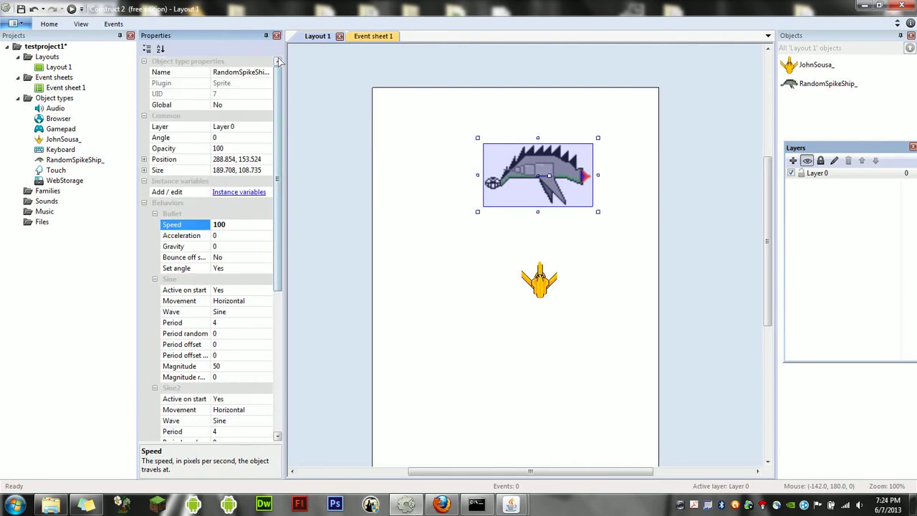
pyautogui.click(239, 138)
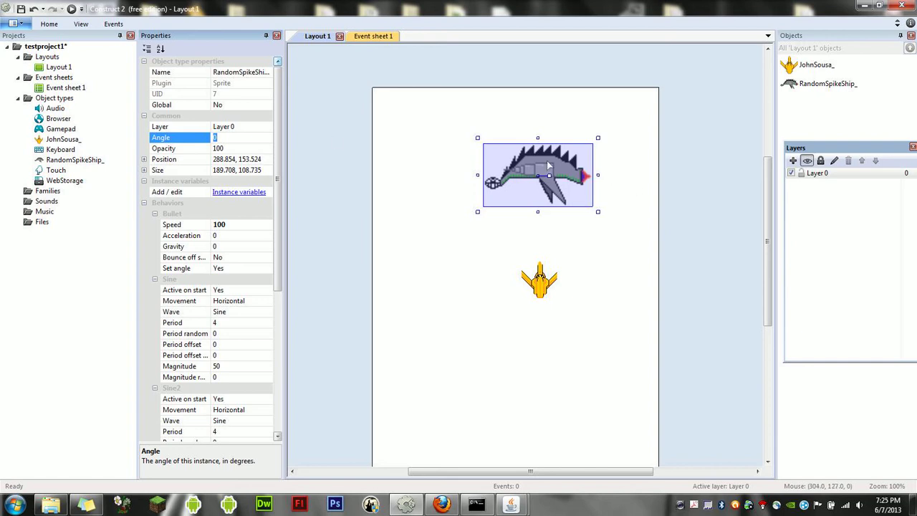
pyautogui.moveTo(548, 165)
pyautogui.mouseDown()
pyautogui.moveTo(407, 172)
pyautogui.moveTo(540, 180)
pyautogui.mouseUp()
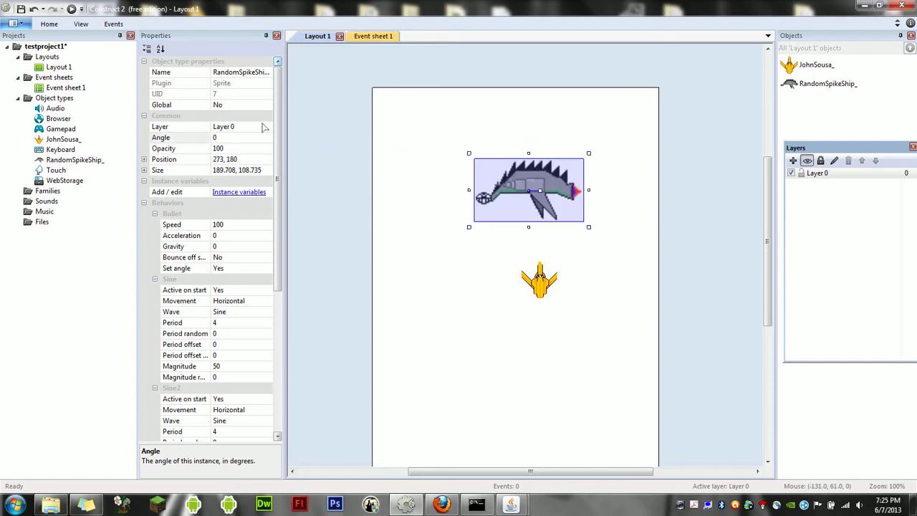
pyautogui.click(242, 141)
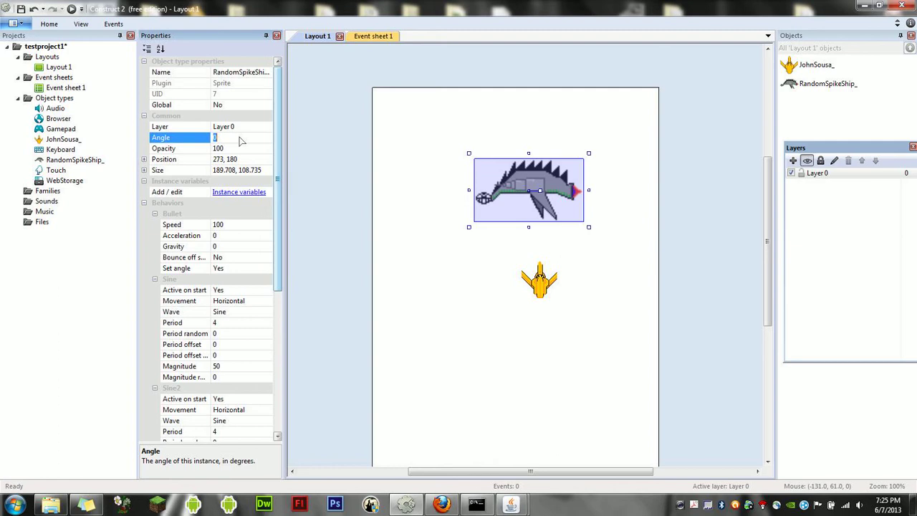
pyautogui.press('Return')
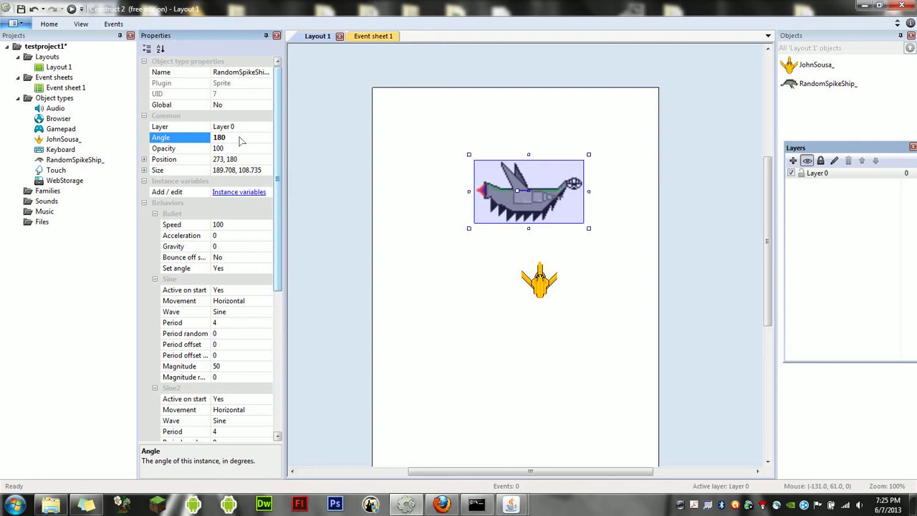
# Open the spike ship's animation for editing and rotate frame 0 by 180 degrees in two quarter turns.
pyautogui.doubleClick(505, 182)
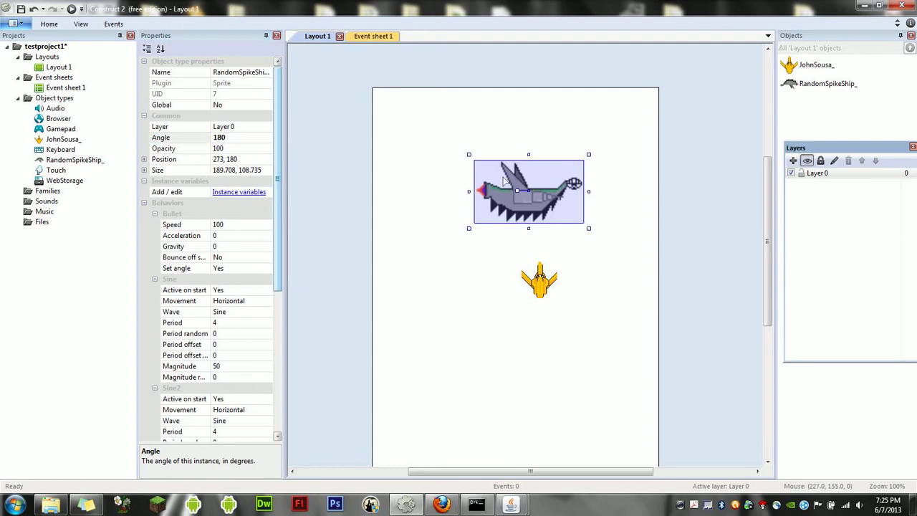
pyautogui.click(515, 79)
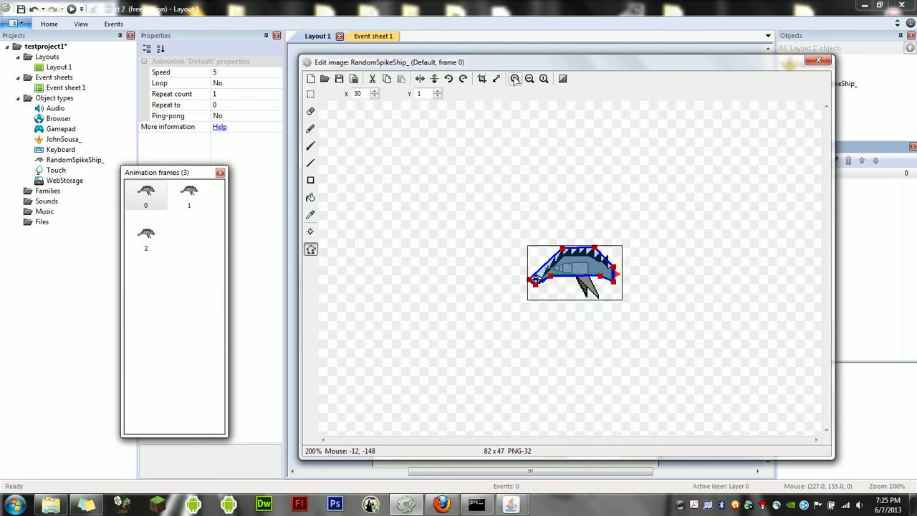
pyautogui.click(515, 79)
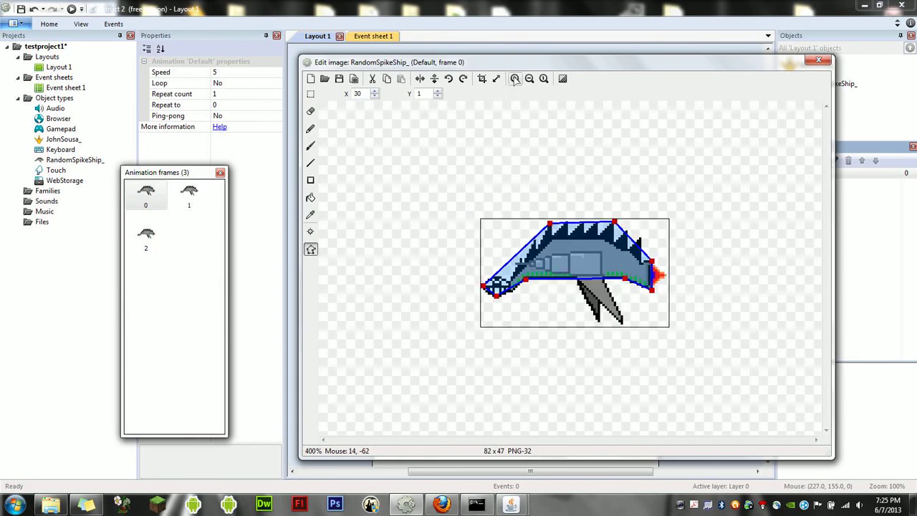
pyautogui.click(449, 78)
pyautogui.click(449, 79)
# Rotate animation frames 1 and 2 by 180 degrees each to match frame 0, and close the image editor.
pyautogui.click(189, 194)
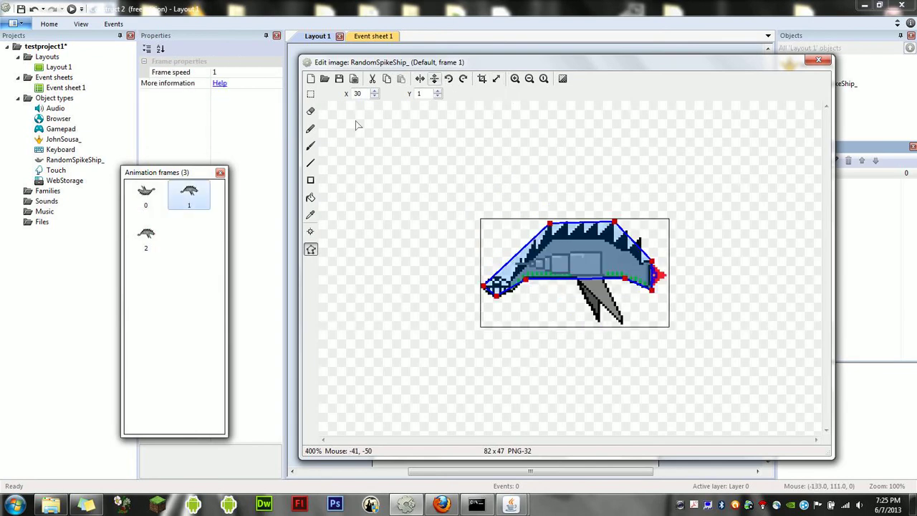
pyautogui.click(449, 78)
pyautogui.click(448, 79)
pyautogui.click(146, 237)
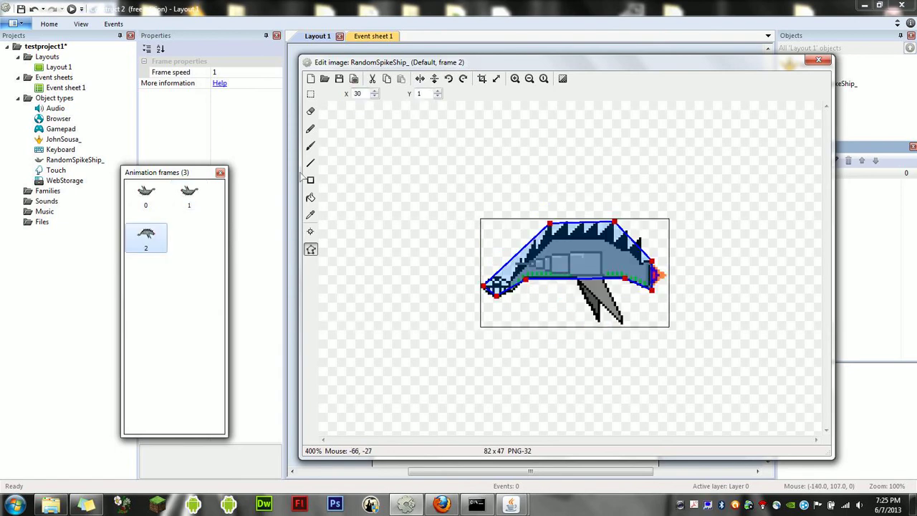
pyautogui.click(449, 79)
pyautogui.click(449, 79)
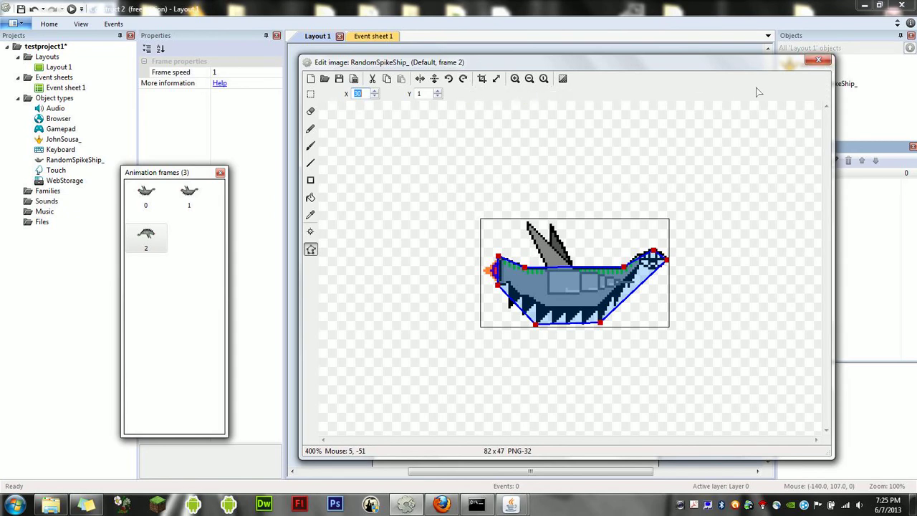
pyautogui.click(819, 59)
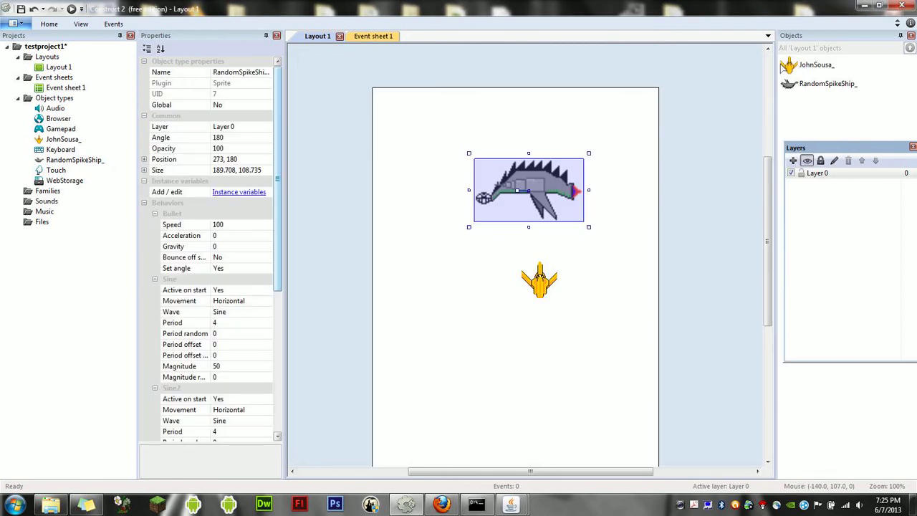
# Set the spike ship's Default animation to loop and move the ship to 364, 153 on the layout.
pyautogui.moveTo(518, 184)
pyautogui.mouseDown()
pyautogui.moveTo(550, 133)
pyautogui.moveTo(529, 189)
pyautogui.moveTo(598, 177)
pyautogui.moveTo(520, 174)
pyautogui.mouseUp()
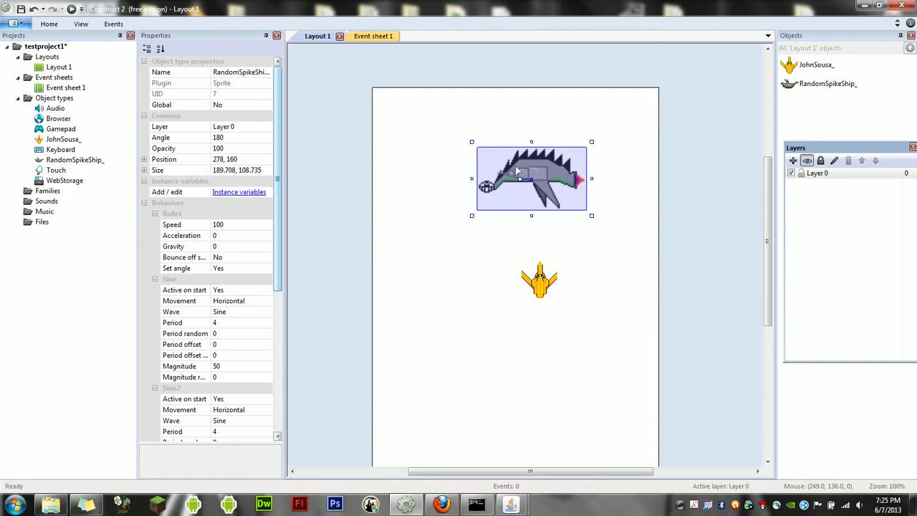
pyautogui.doubleClick(515, 166)
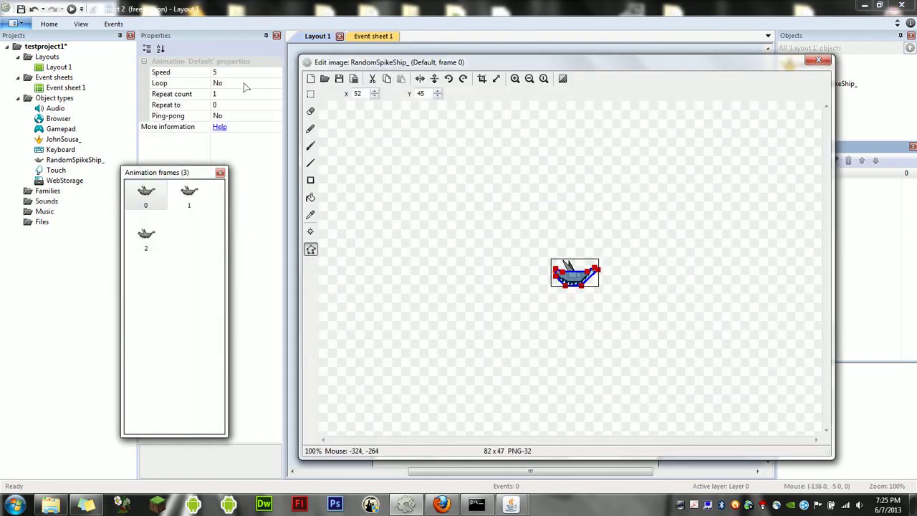
pyautogui.click(244, 85)
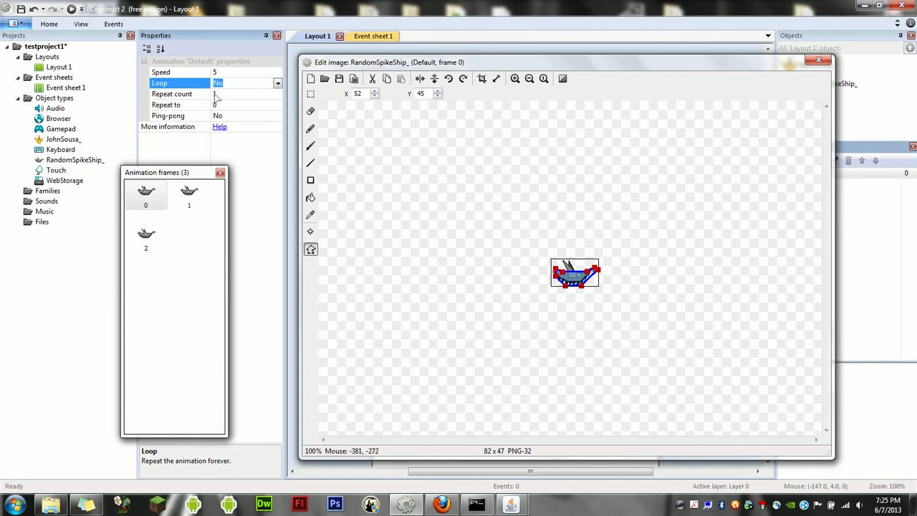
pyautogui.click(277, 86)
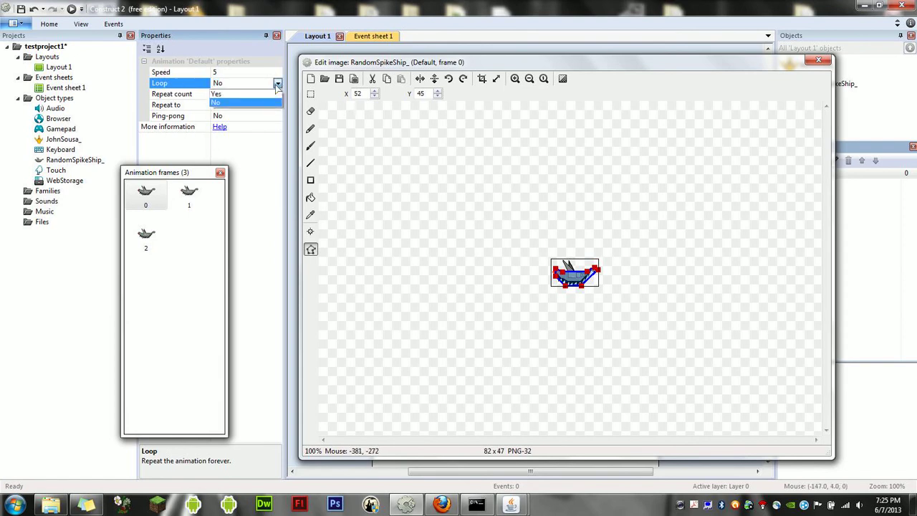
pyautogui.click(272, 95)
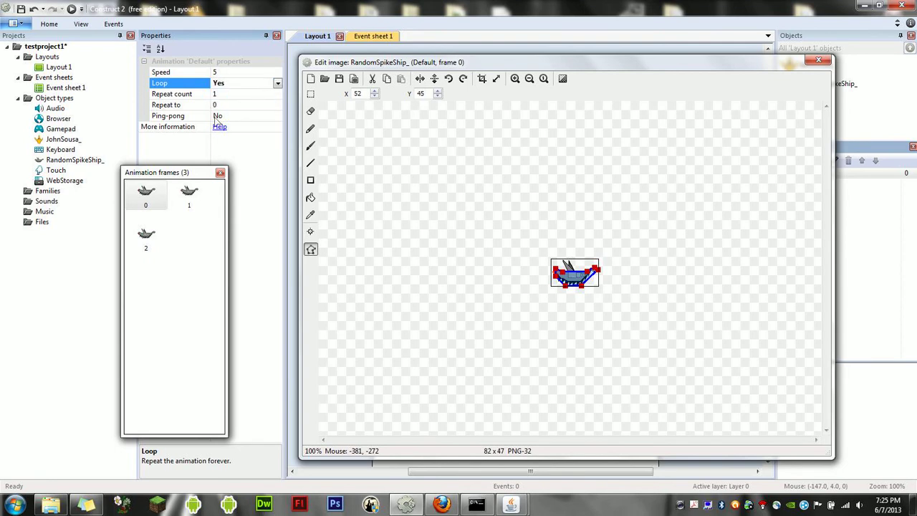
pyautogui.click(819, 59)
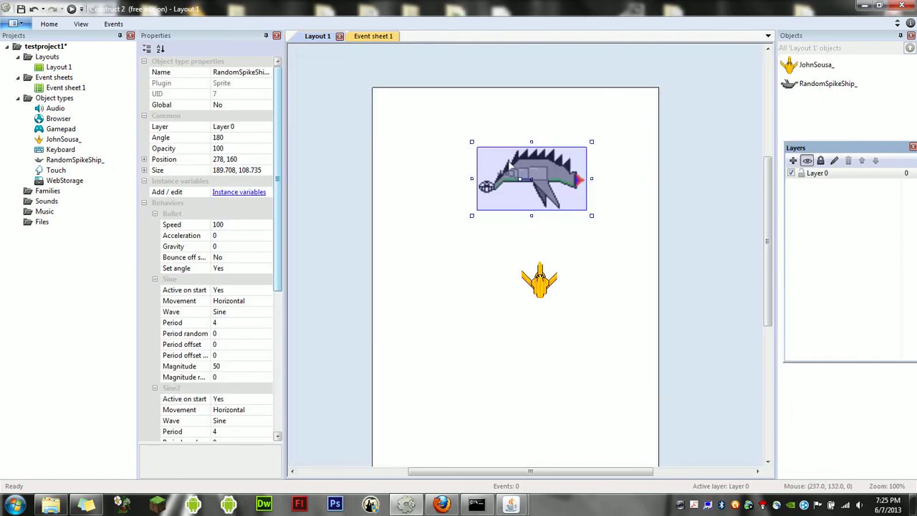
pyautogui.moveTo(508, 167); pyautogui.dragTo(558, 164)
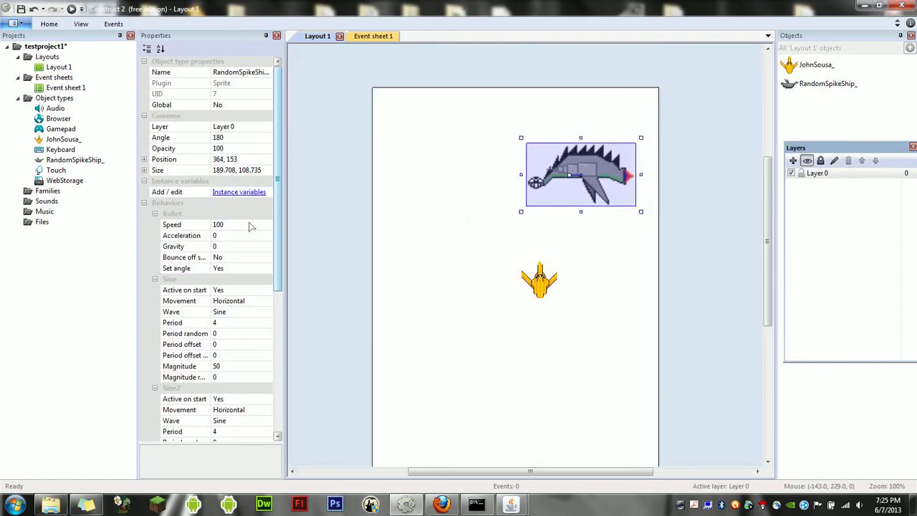
# Delete the duplicate Sine2 behavior from the spike ship and close its behaviors list.
pyautogui.moveTo(280, 218); pyautogui.dragTo(278, 331)
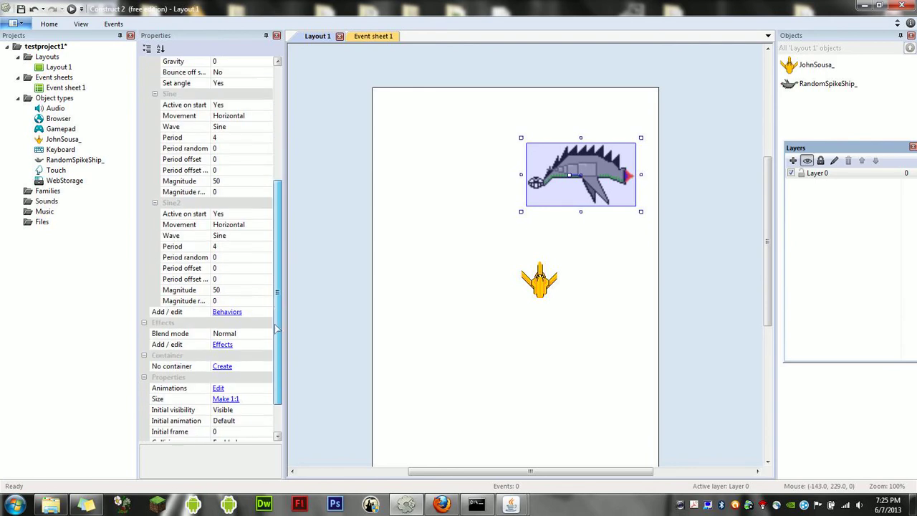
pyautogui.click(240, 313)
pyautogui.click(351, 313)
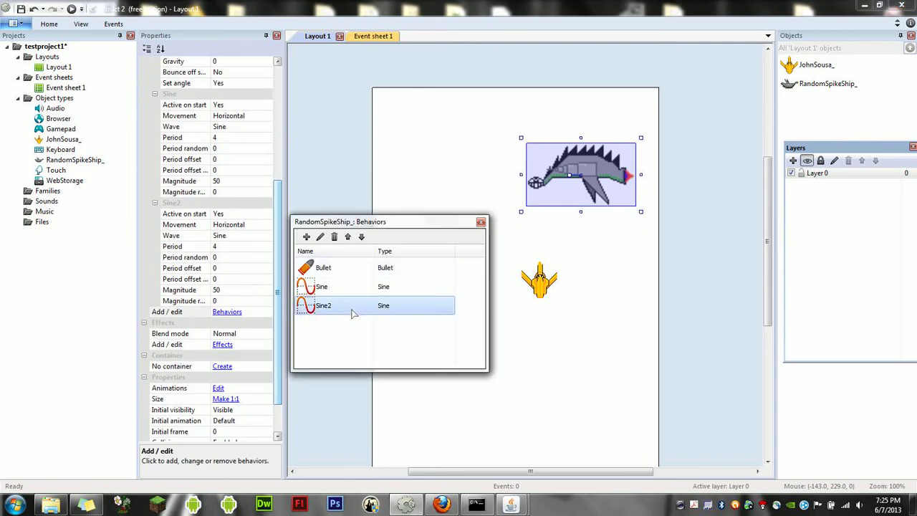
pyautogui.click(334, 237)
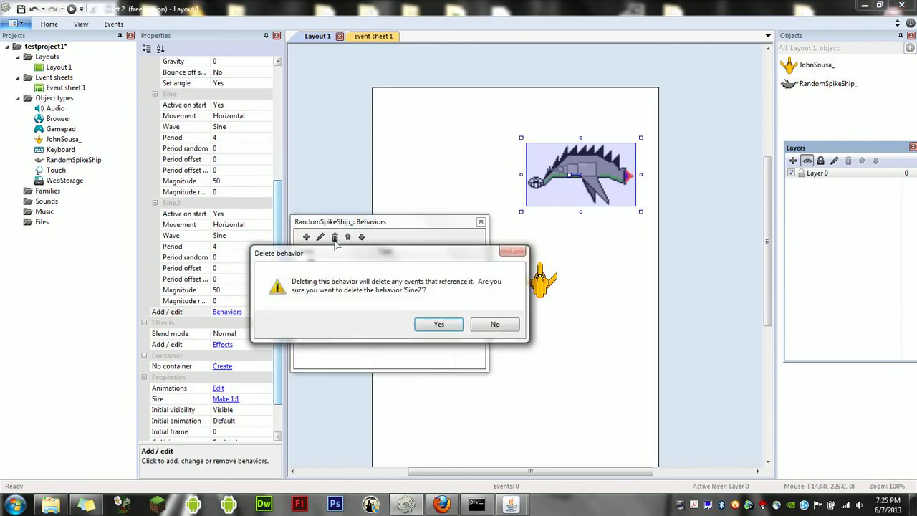
pyautogui.click(437, 324)
pyautogui.click(481, 222)
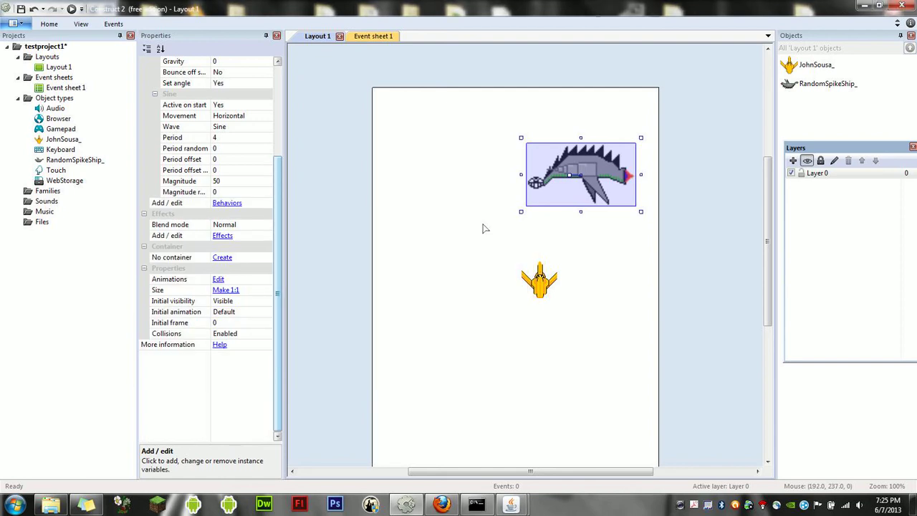
# Set the spike ship's Sine movement to Vertical, keeping the Sine wave, and its period to 1 second.
pyautogui.moveTo(279, 190); pyautogui.dragTo(284, 153)
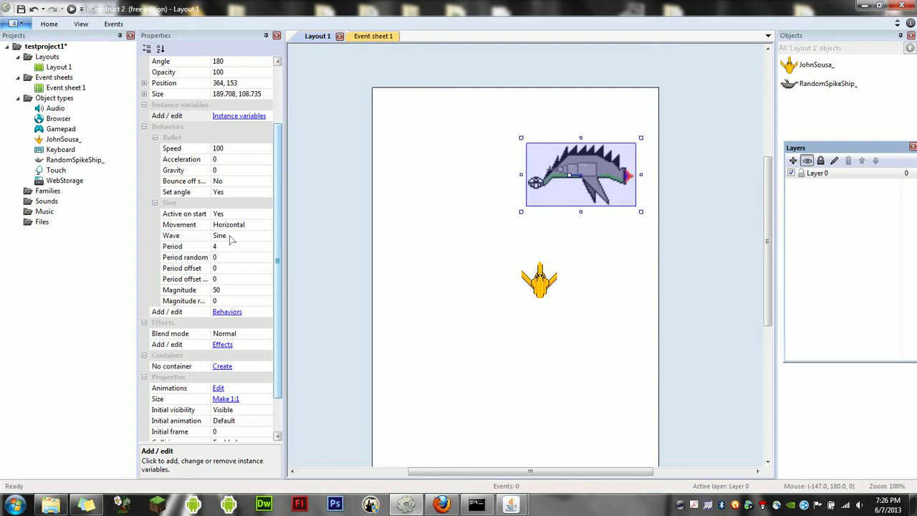
pyautogui.click(269, 226)
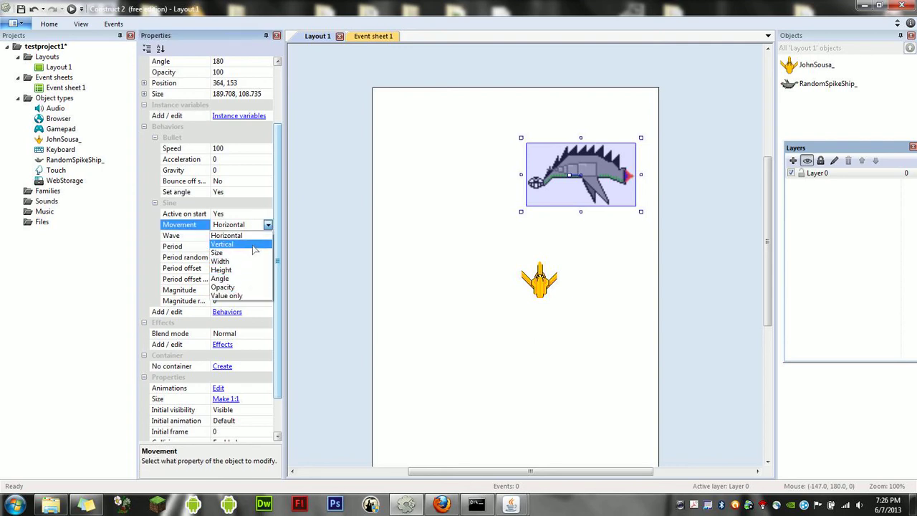
pyautogui.click(253, 245)
pyautogui.click(264, 236)
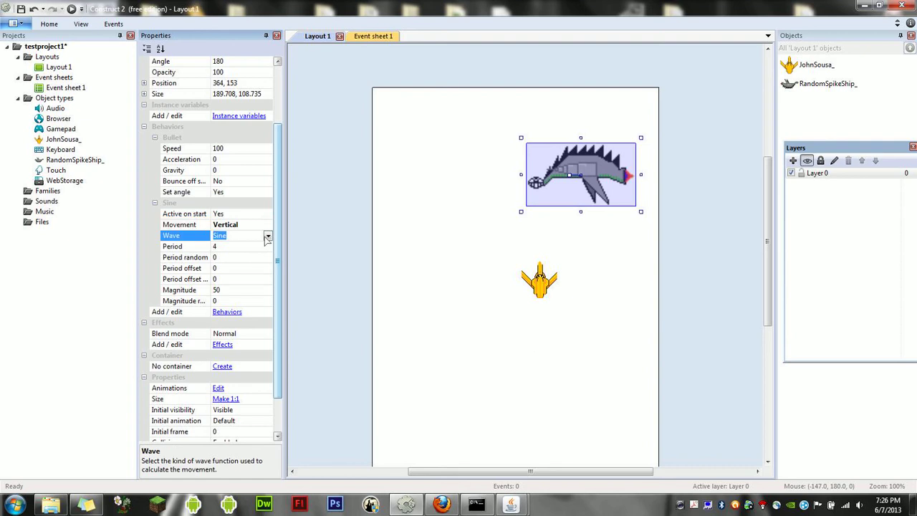
pyautogui.click(268, 237)
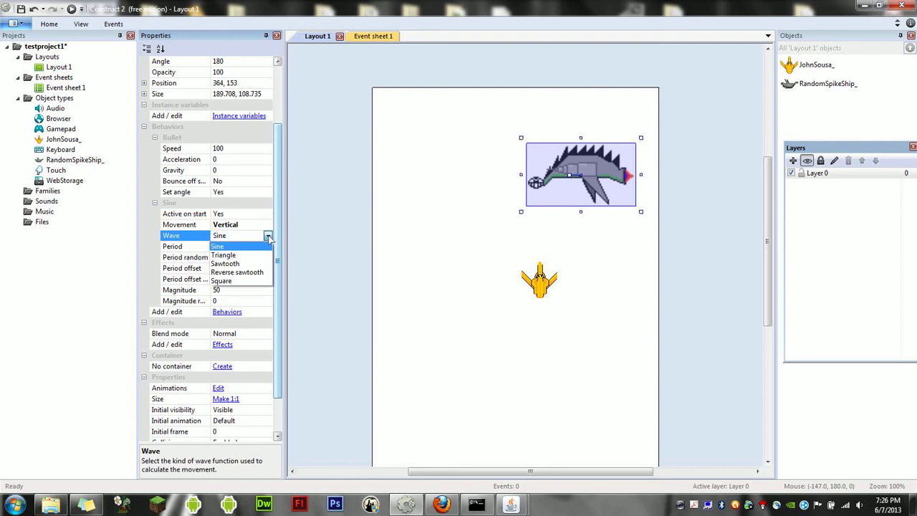
pyautogui.click(268, 237)
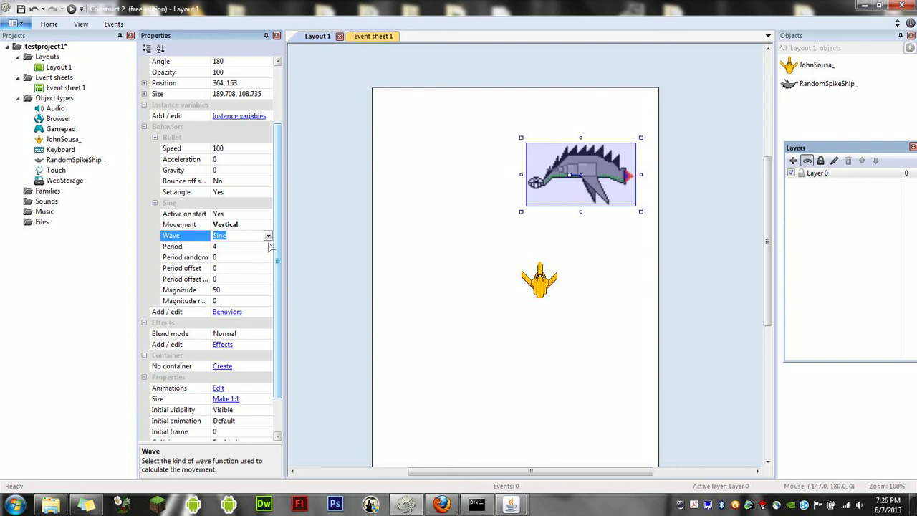
pyautogui.click(265, 249)
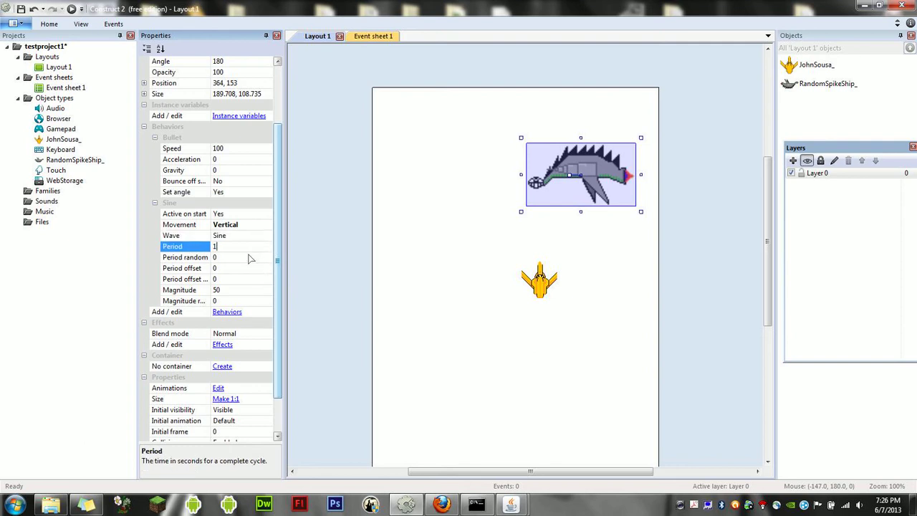
pyautogui.click(247, 259)
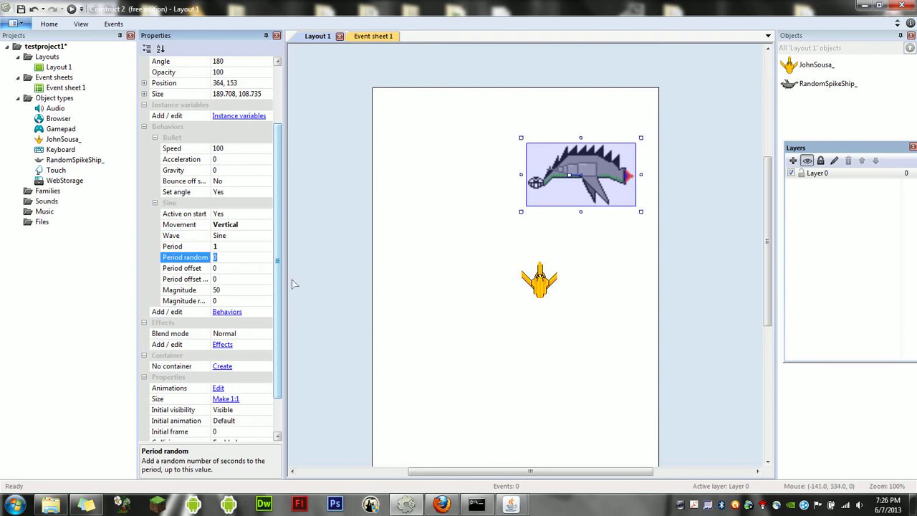
# Set the spike ship's Sine period random, period offset and period offset random to 2, and its magnitude random to 100.
pyautogui.click(241, 269)
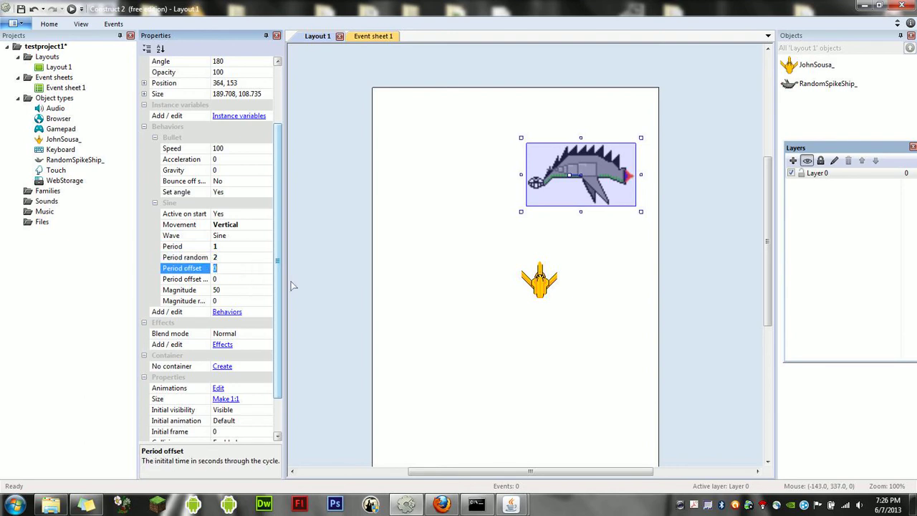
pyautogui.write('2')
pyautogui.click(238, 279)
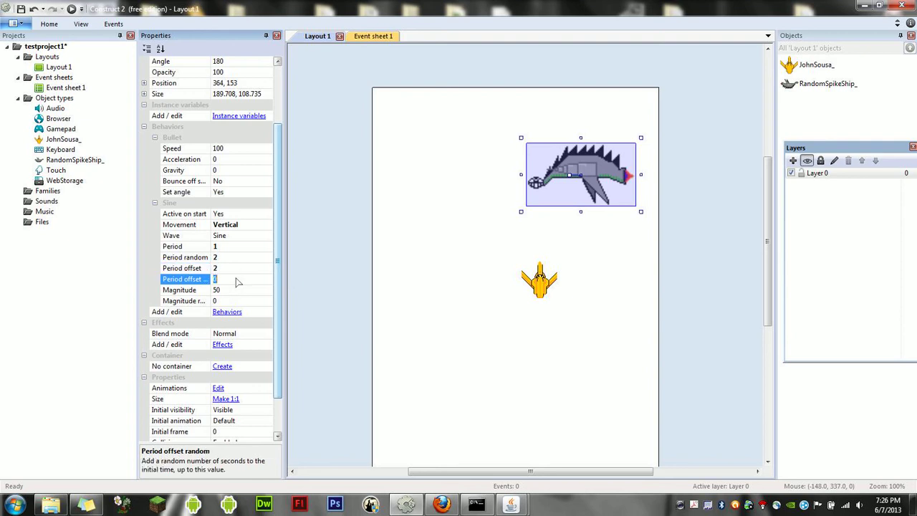
pyautogui.write('2')
pyautogui.click(234, 301)
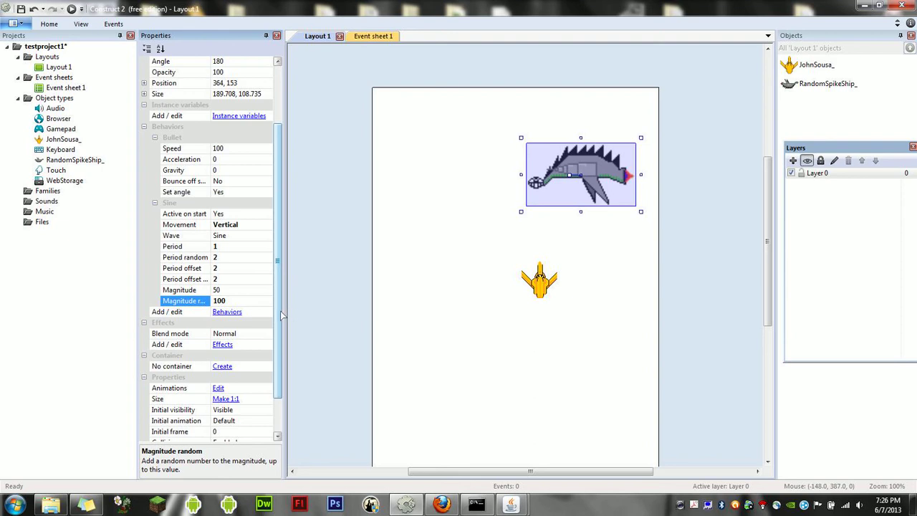
pyautogui.click(193, 305)
pyautogui.click(193, 293)
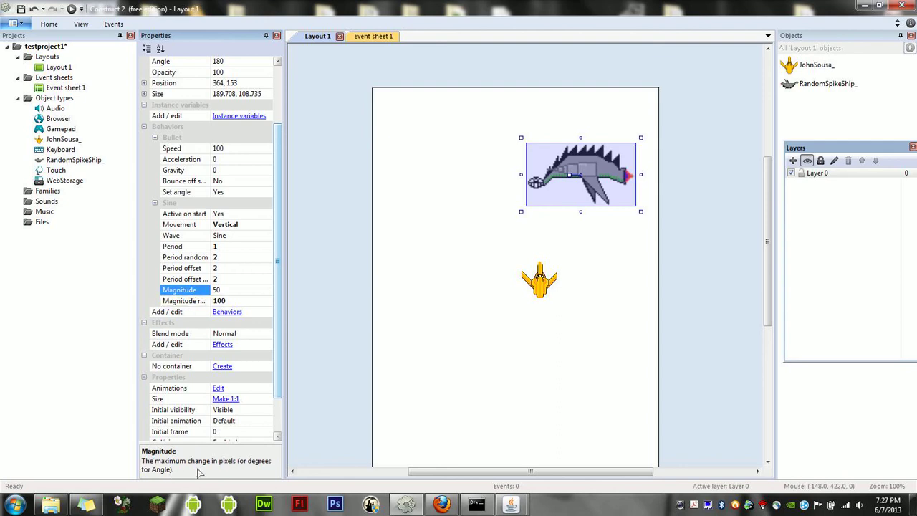
pyautogui.click(185, 300)
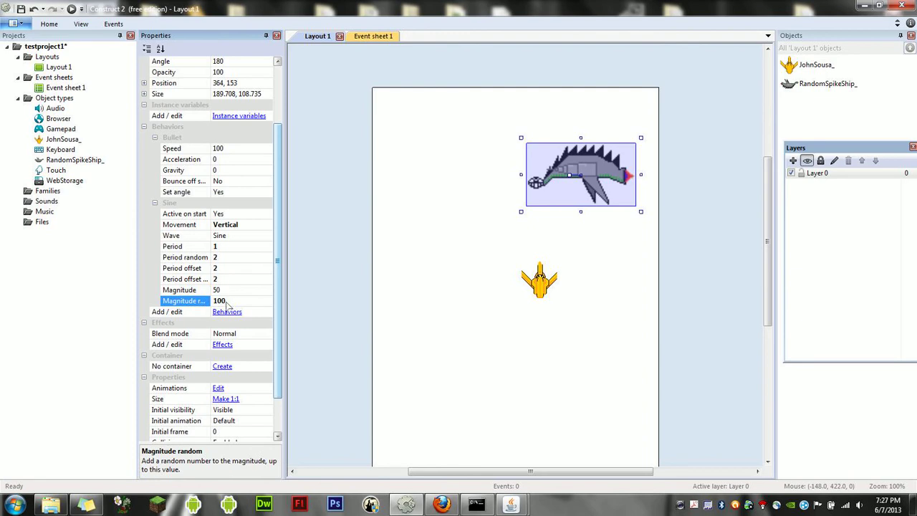
pyautogui.scroll(3, 284, 282)
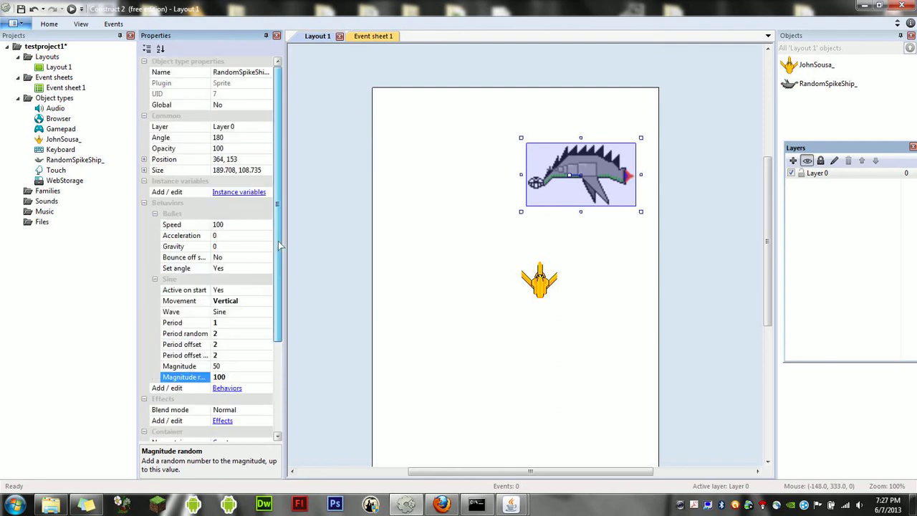
# Cut both the player ship and the spike ship from Layout 1.
pyautogui.click(369, 99)
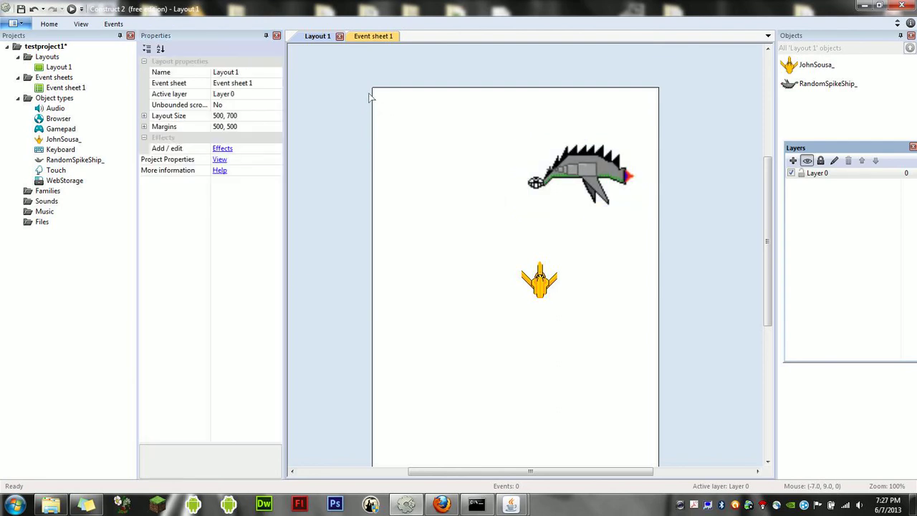
pyautogui.moveTo(363, 93); pyautogui.dragTo(683, 346)
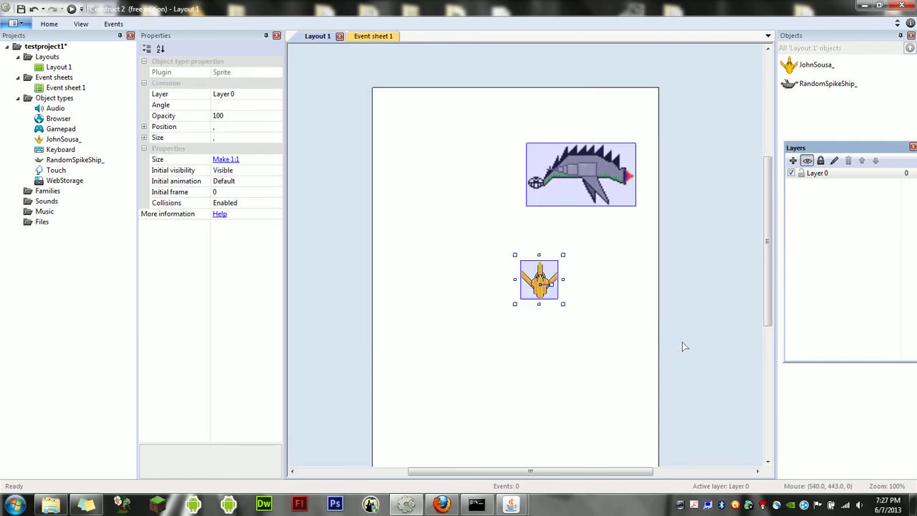
pyautogui.press('Delete')
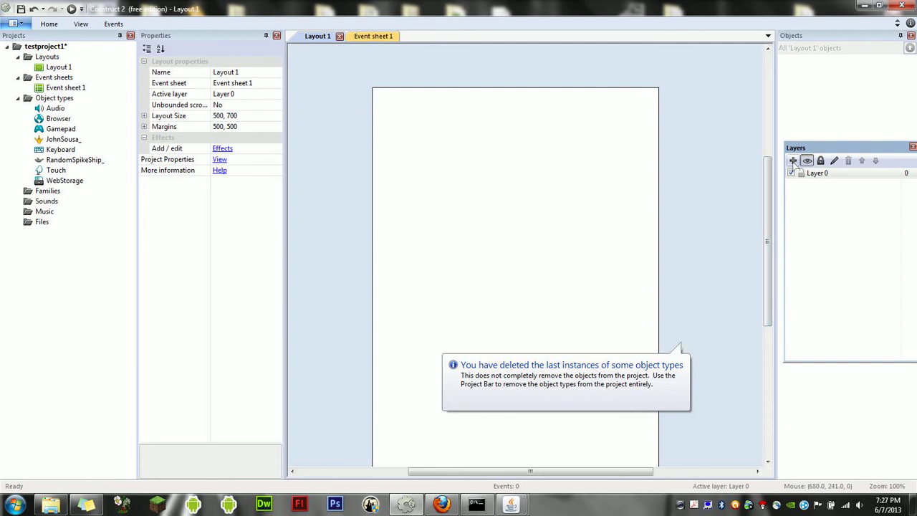
# Add three new layers above Layer 0.
pyautogui.click(793, 160)
pyautogui.click(793, 161)
pyautogui.click(794, 161)
# Rename Layer 0 to background and Layer 1 to bullets.
pyautogui.rightClick(813, 206)
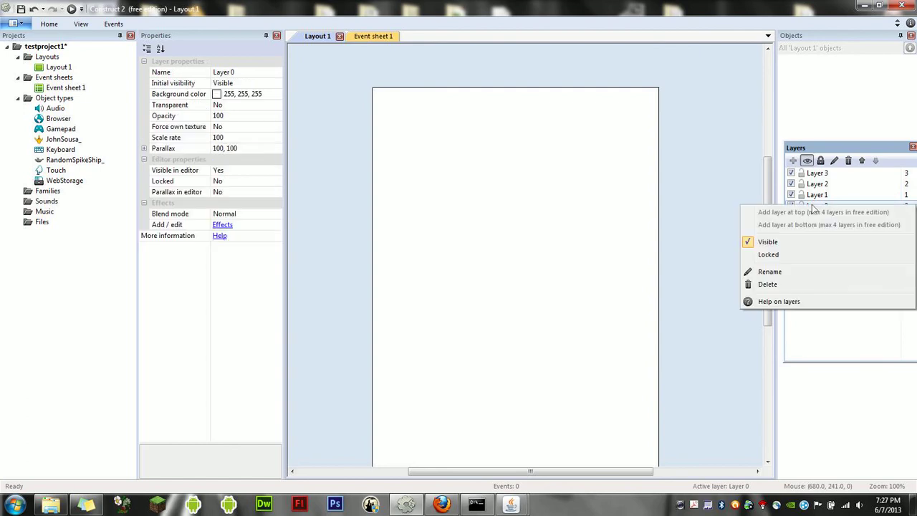
pyautogui.click(803, 273)
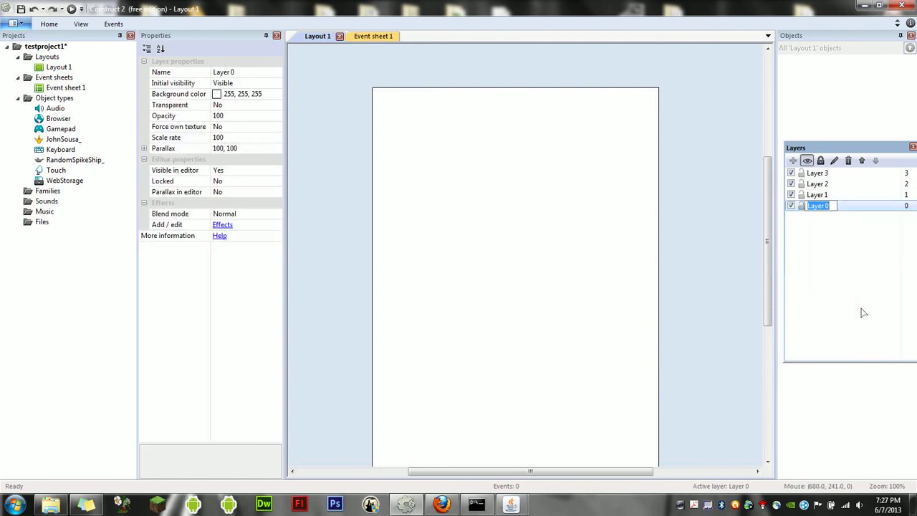
pyautogui.write('background')
pyautogui.press('Return')
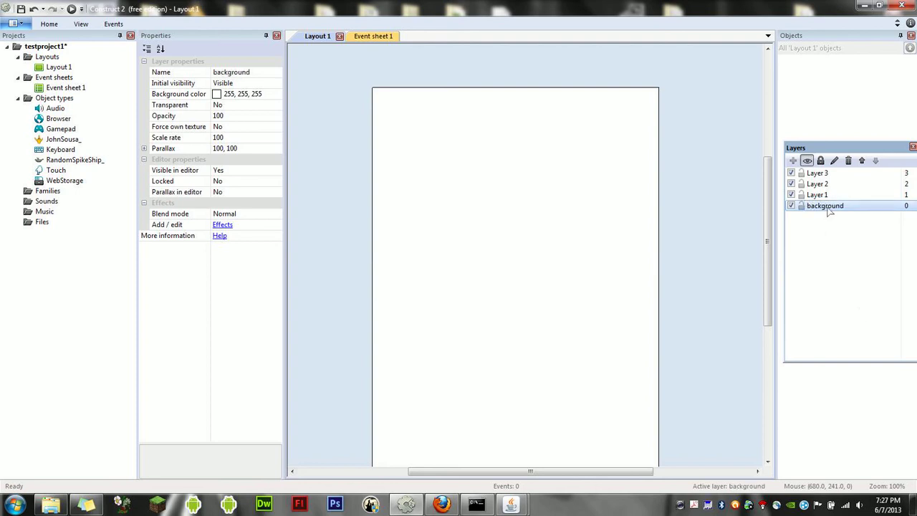
pyautogui.rightClick(824, 196)
pyautogui.click(807, 259)
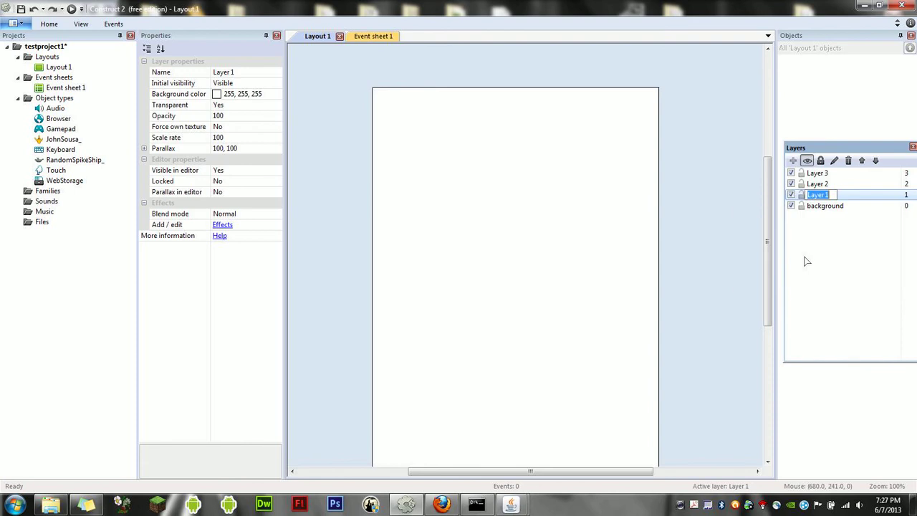
pyautogui.write('bullets')
pyautogui.press('Return')
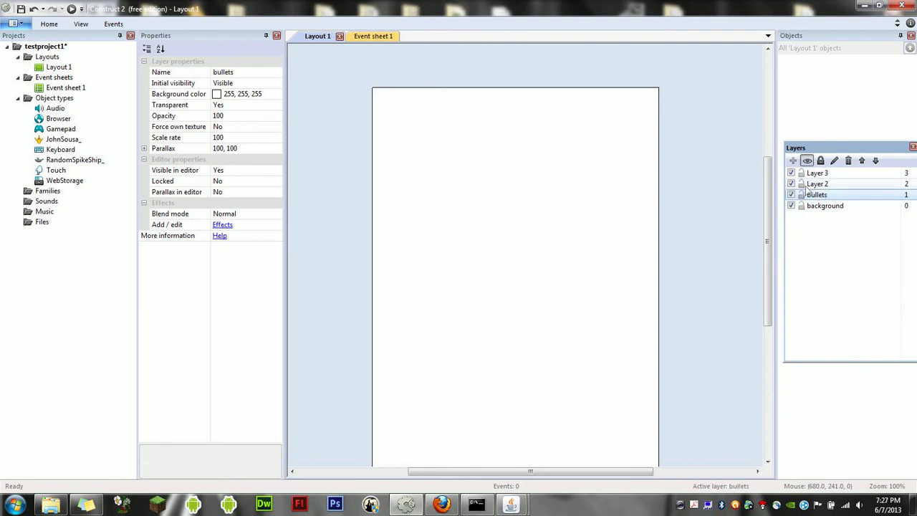
# Rename Layer 2 to ships and Layer 3 to hud.
pyautogui.rightClick(817, 185)
pyautogui.click(814, 252)
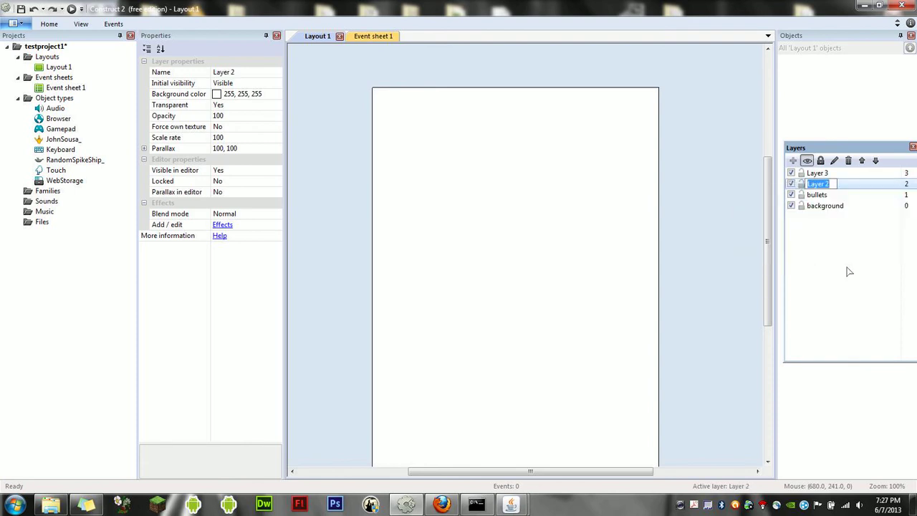
pyautogui.write('ships')
pyautogui.press('Return')
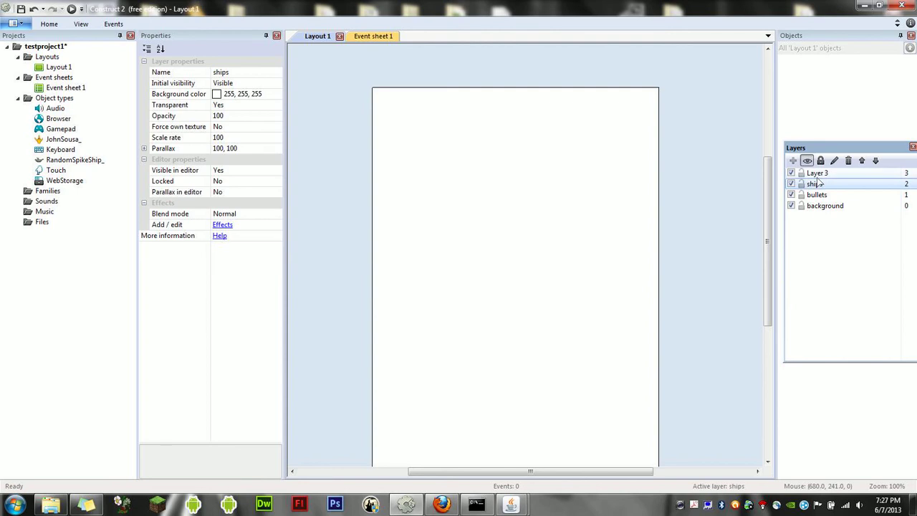
pyautogui.rightClick(818, 173)
pyautogui.click(822, 240)
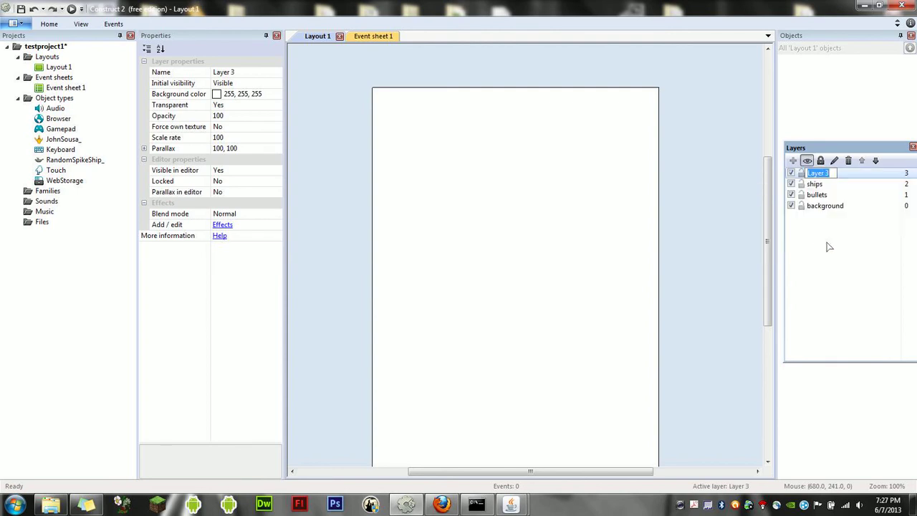
pyautogui.write('hud')
pyautogui.press('Return')
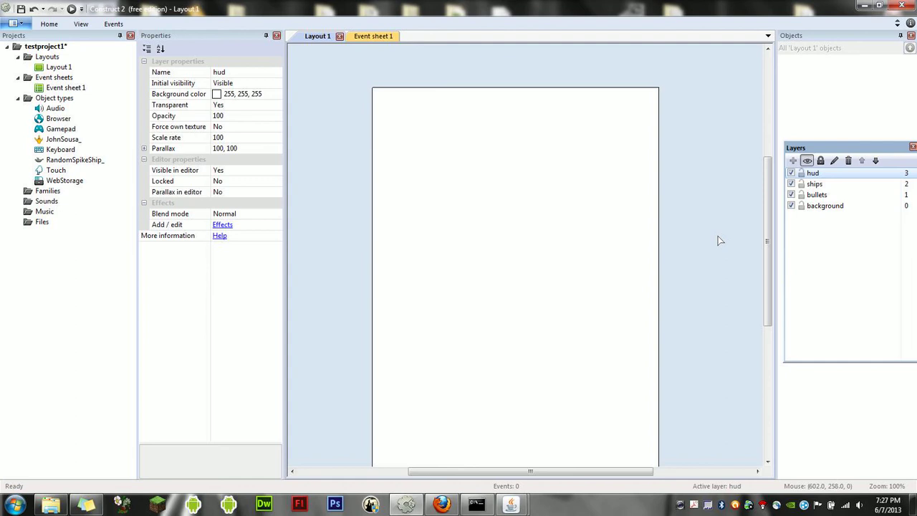
pyautogui.rightClick(458, 244)
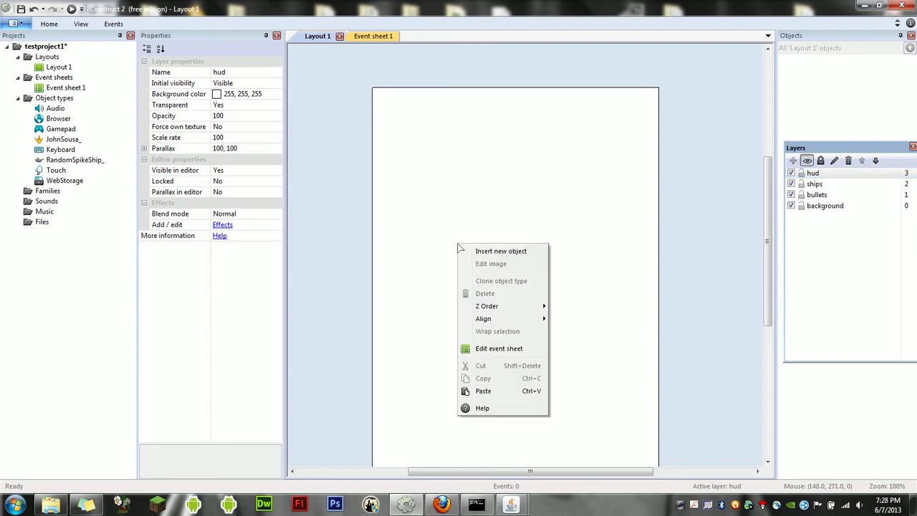
pyautogui.moveTo(471, 316)
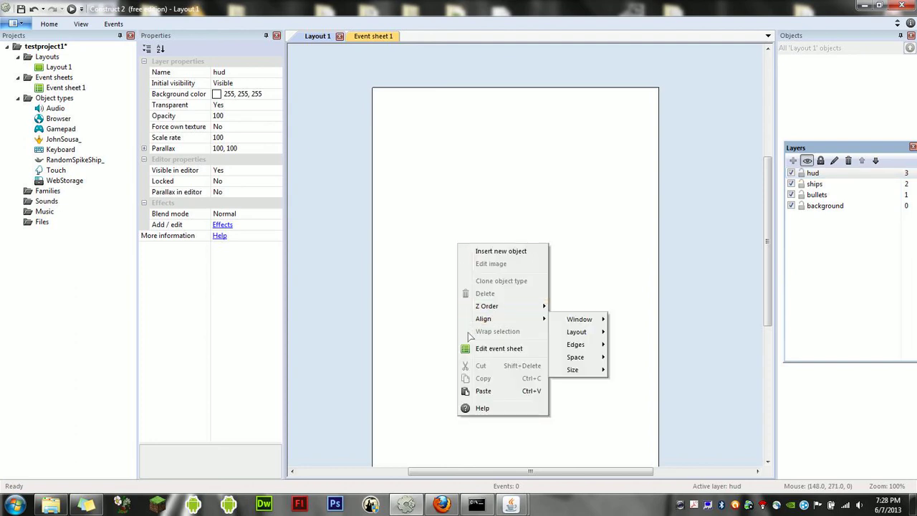
pyautogui.click(484, 392)
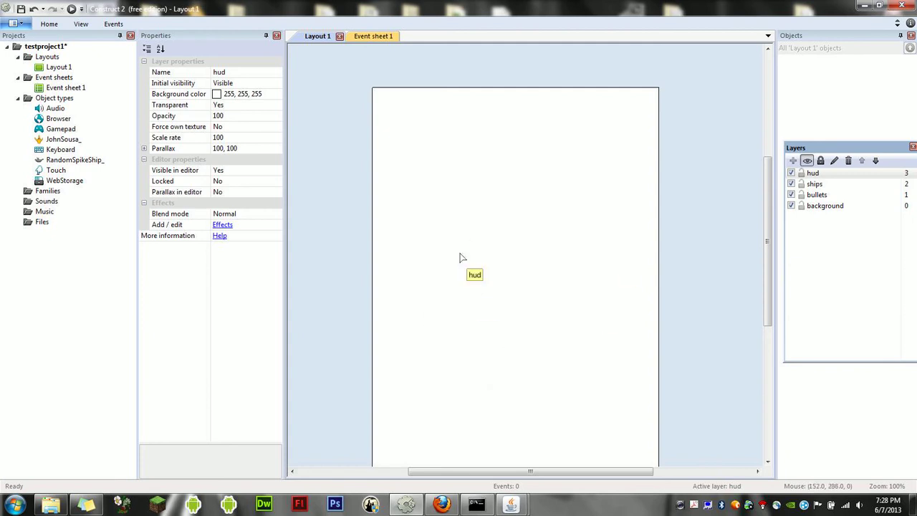
pyautogui.click(495, 259)
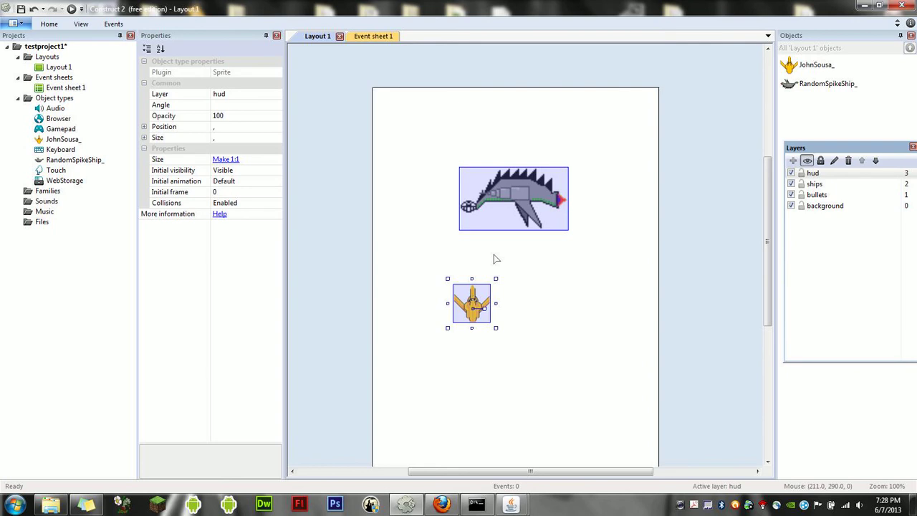
pyautogui.press('Delete')
# Paste the player ship and the spike ship onto the ships layer of the layout.
pyautogui.click(810, 184)
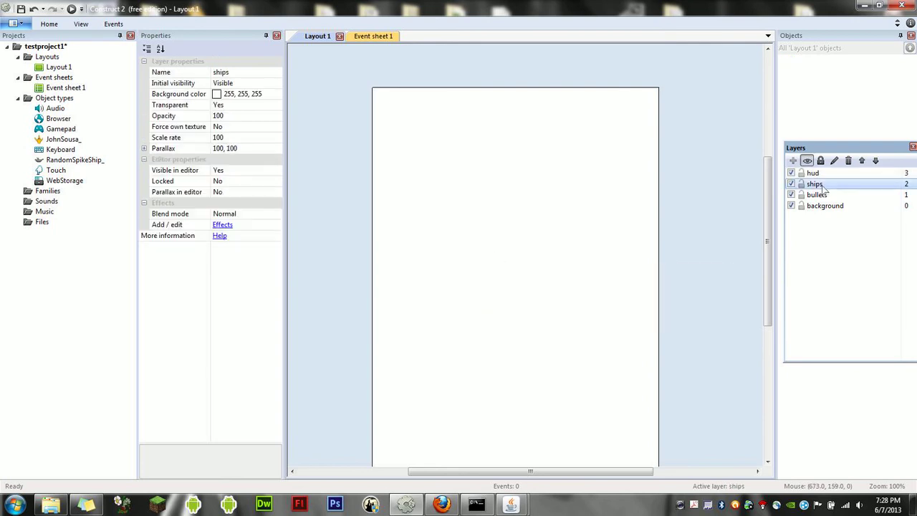
pyautogui.hotkey('ctrl', 'z')
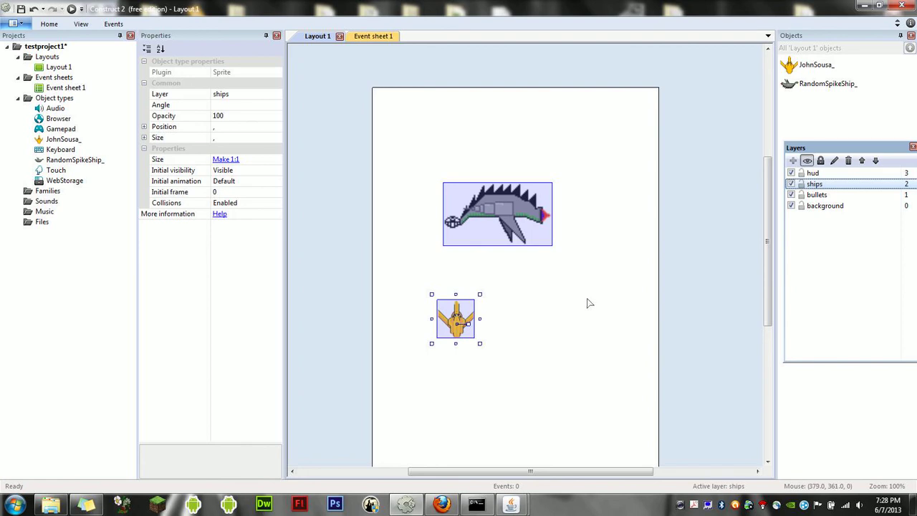
pyautogui.click(578, 276)
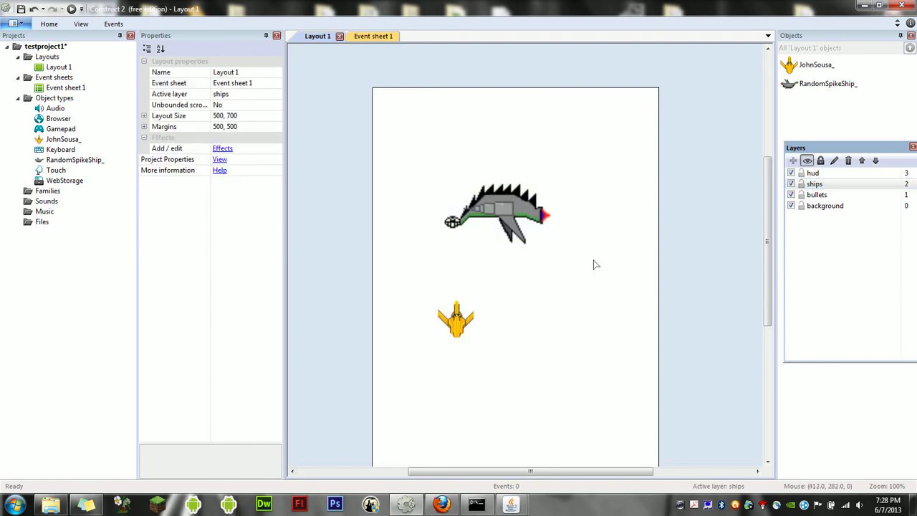
# Toggle the ships layer's visibility off and on to check which objects belong to it, leaving it visible.
pyautogui.click(791, 184)
pyautogui.click(791, 185)
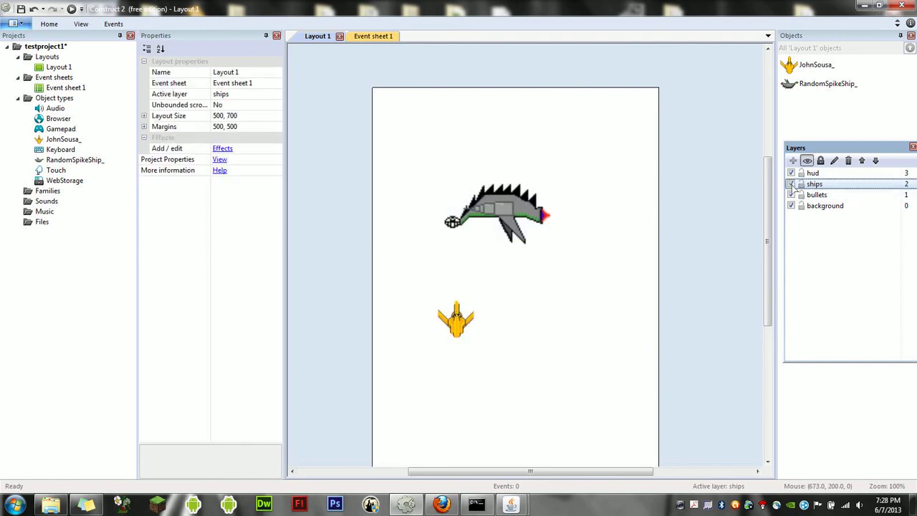
pyautogui.click(792, 184)
pyautogui.click(791, 184)
pyautogui.click(791, 185)
pyautogui.click(792, 184)
pyautogui.click(792, 184)
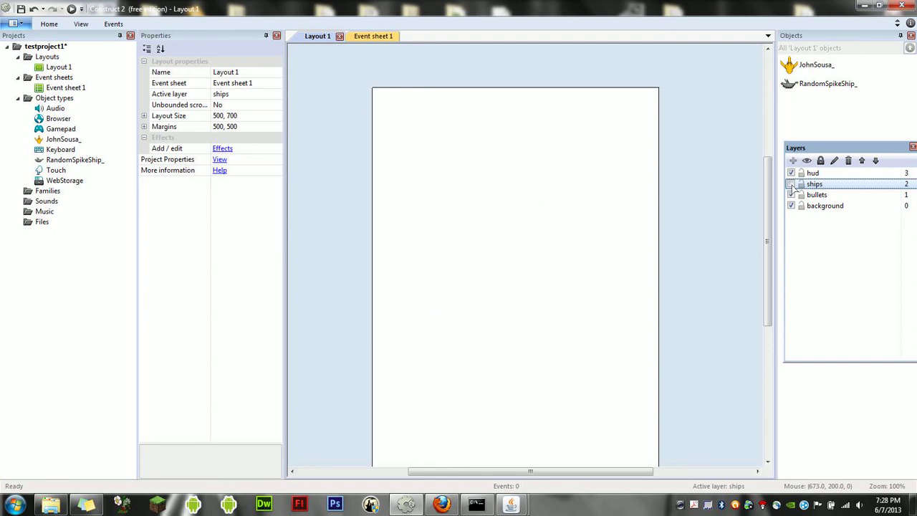
pyautogui.click(792, 185)
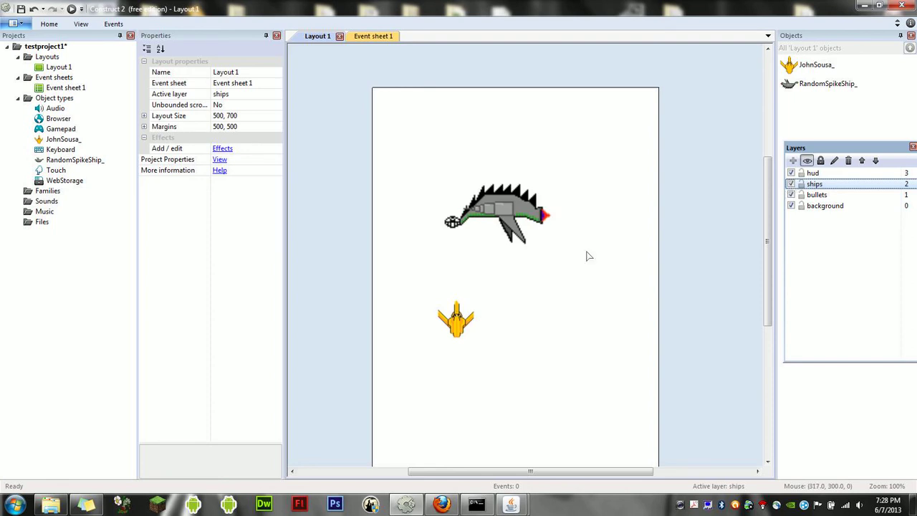
# Move both ships together toward the right side of the layout and slightly up.
pyautogui.moveTo(370, 148); pyautogui.dragTo(613, 396)
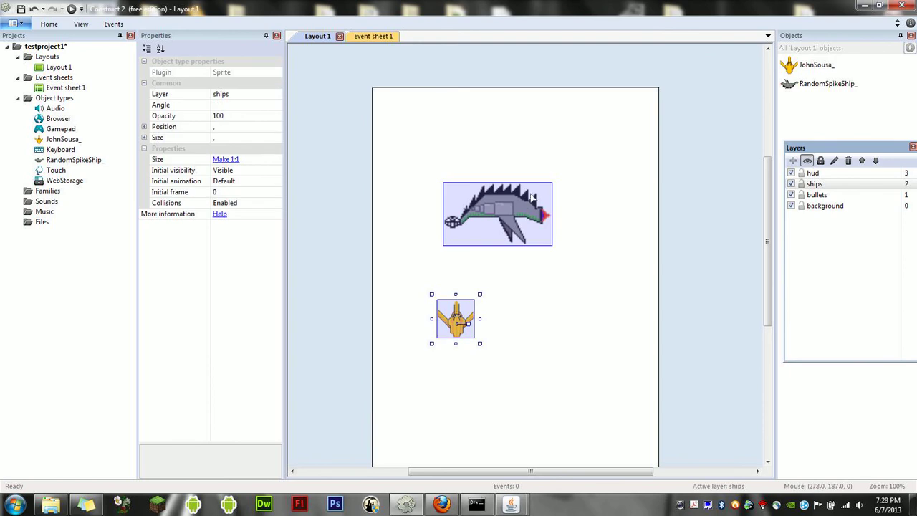
pyautogui.moveTo(532, 197); pyautogui.dragTo(617, 183)
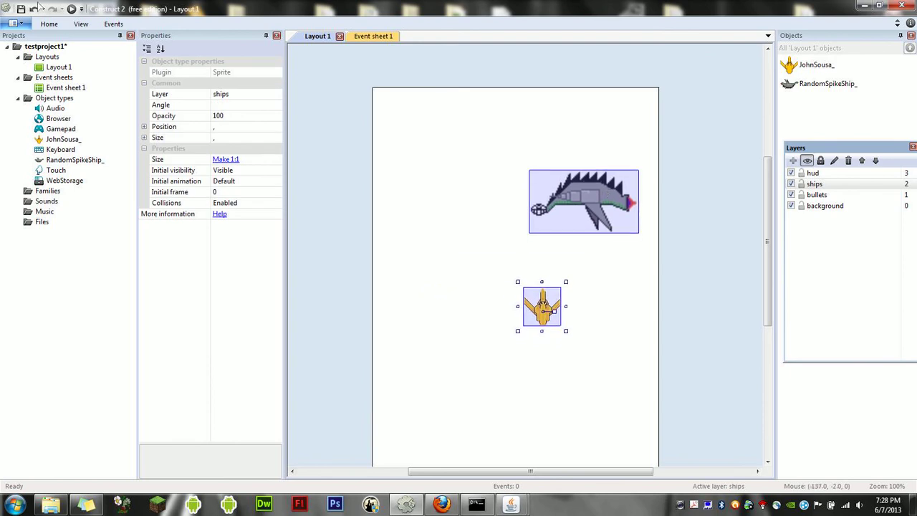
# Save the project as the compressed project test1 in Documents, replacing the existing file, and deselect the ships.
pyautogui.click(22, 9)
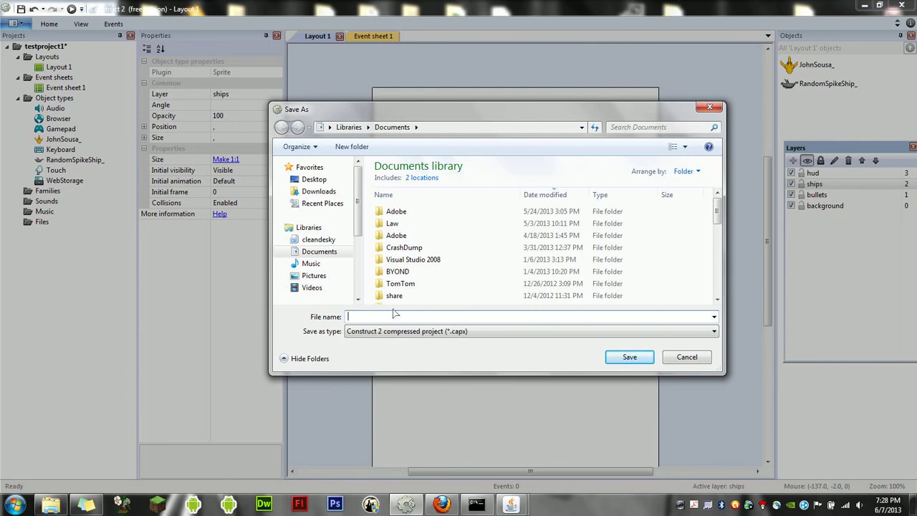
pyautogui.write('test1')
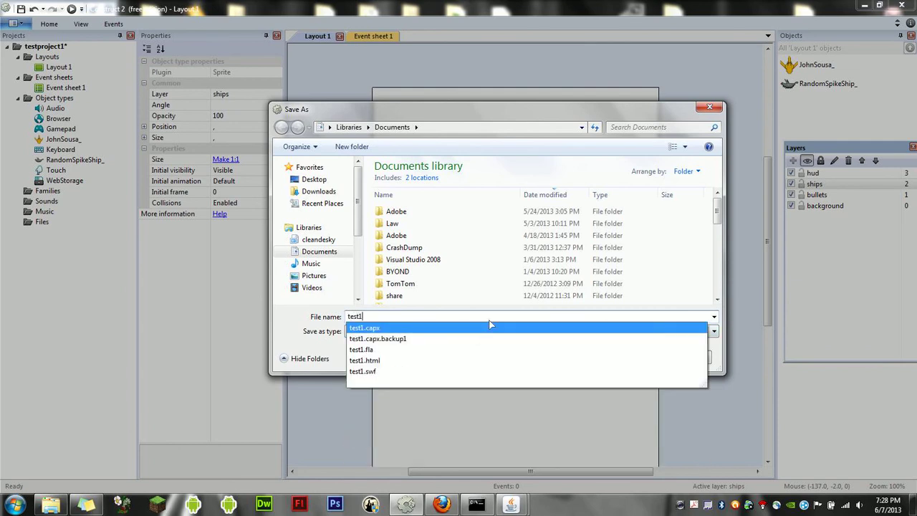
pyautogui.press('Return')
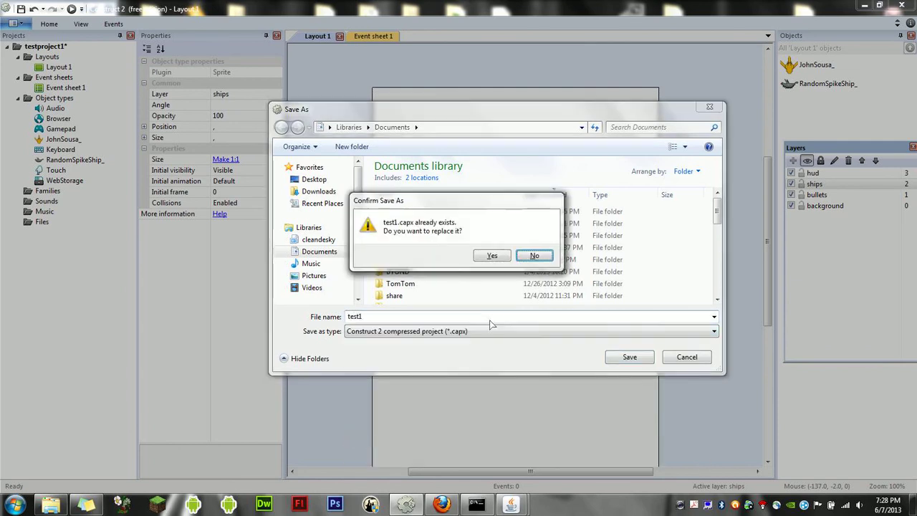
pyautogui.click(497, 260)
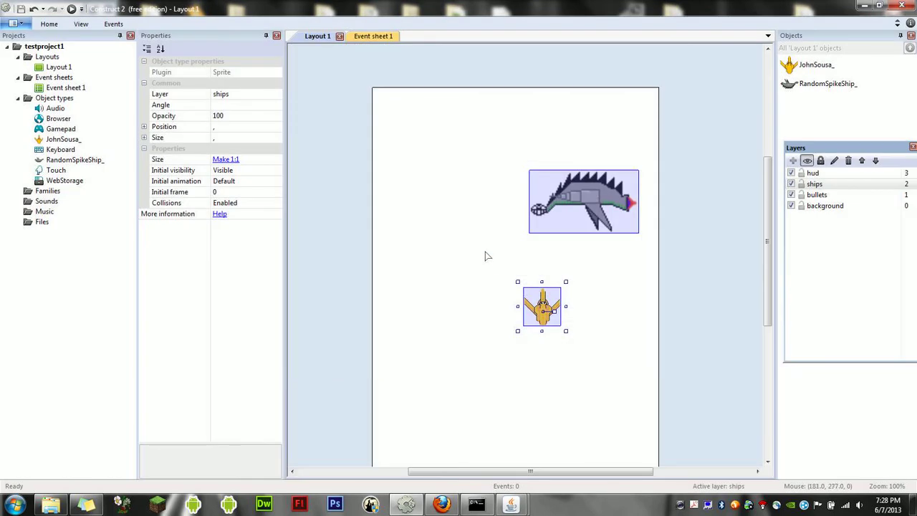
pyautogui.click(450, 219)
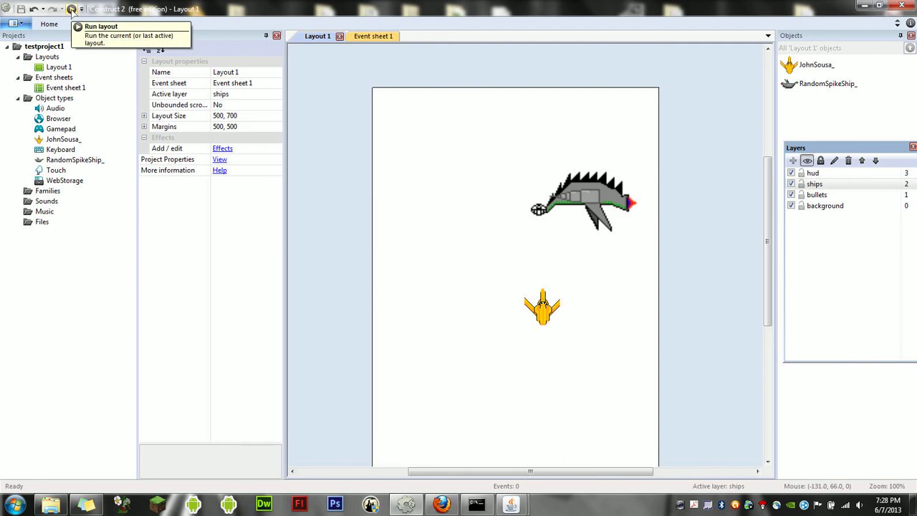
# Run a preview of Layout 1 in the browser and steer the player ship around to test its 8 Direction movement.
pyautogui.click(72, 9)
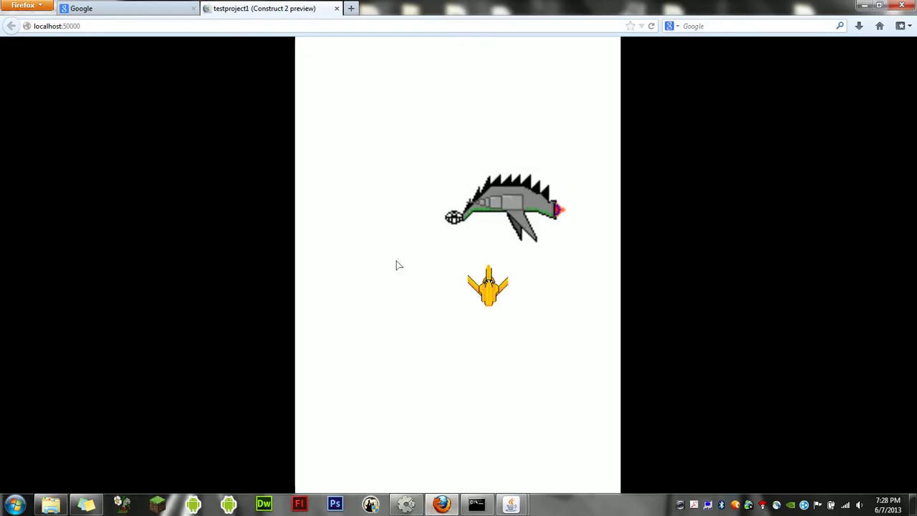
pyautogui.press('Left')
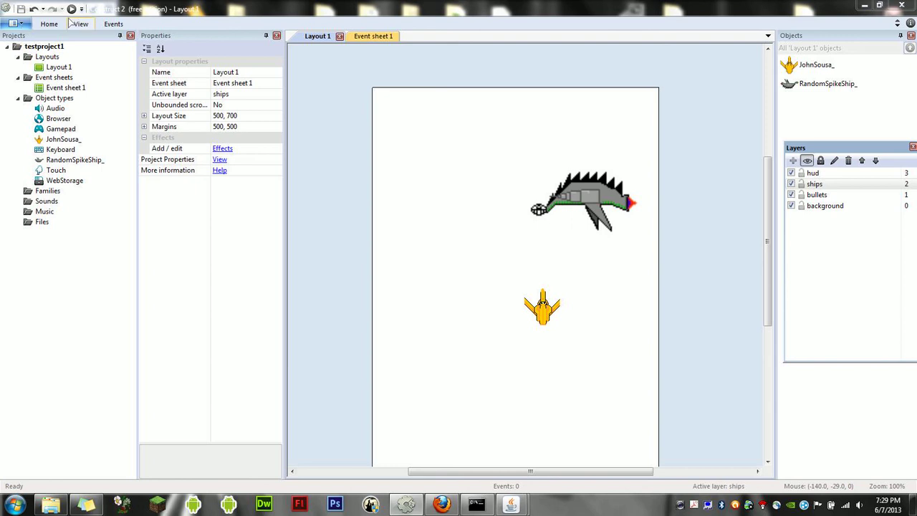
# Open Event sheet 1 and look at the objects available for a new event's condition, without adding an event.
pyautogui.click(379, 36)
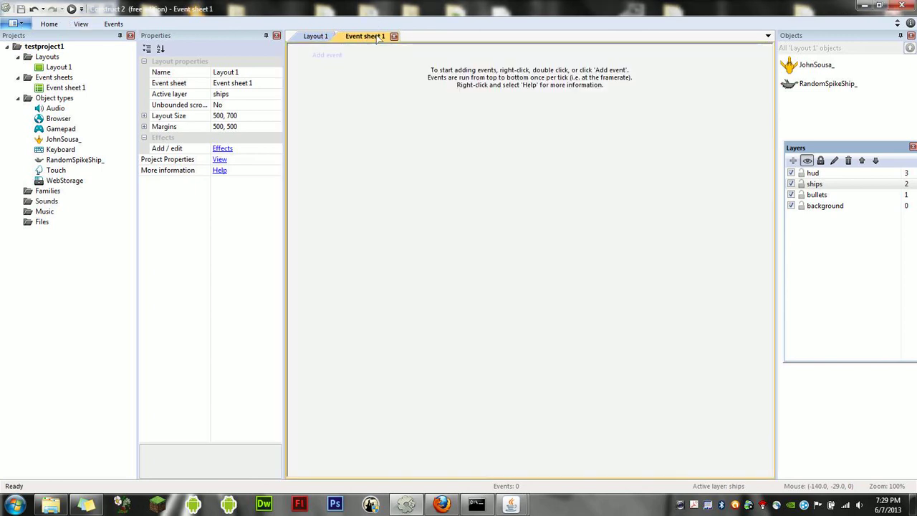
pyautogui.click(326, 55)
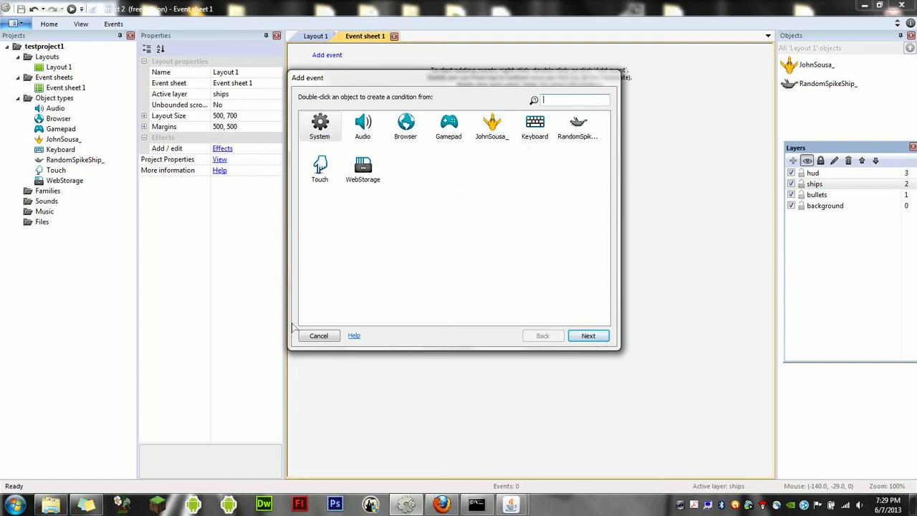
pyautogui.click(317, 335)
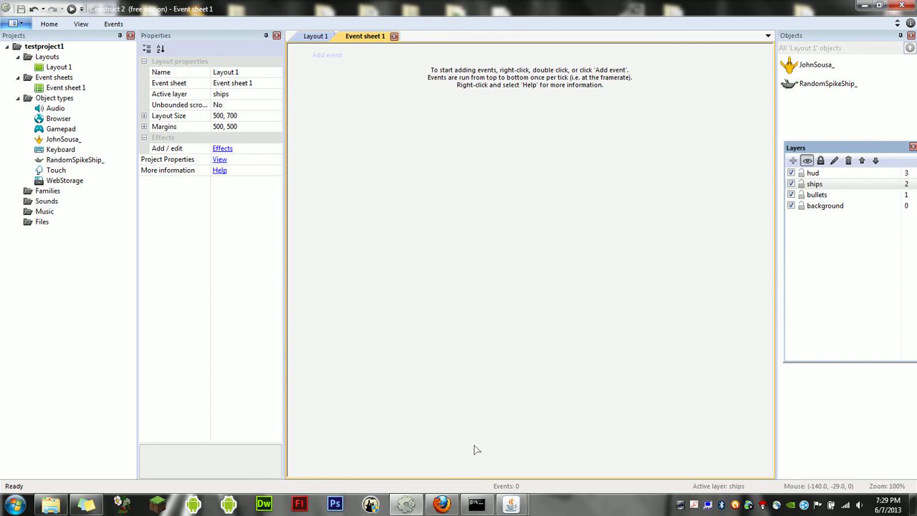
pyautogui.moveTo(511, 506)
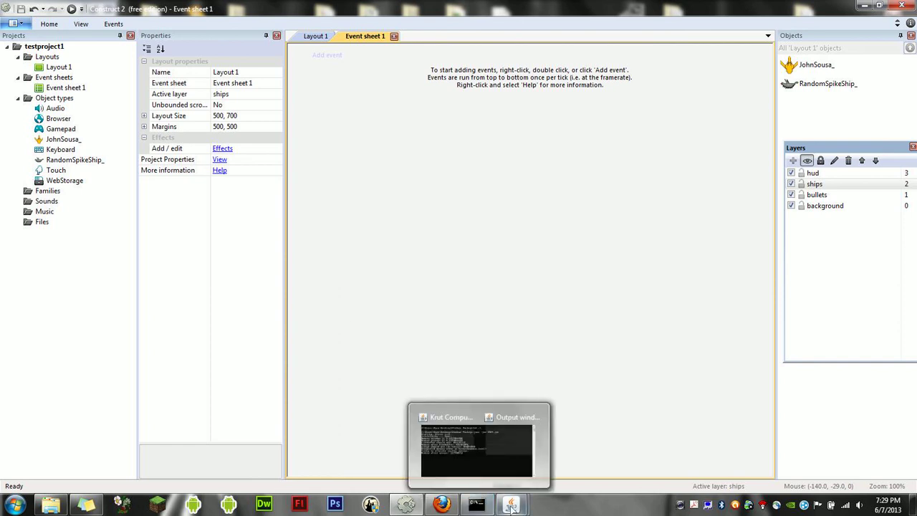